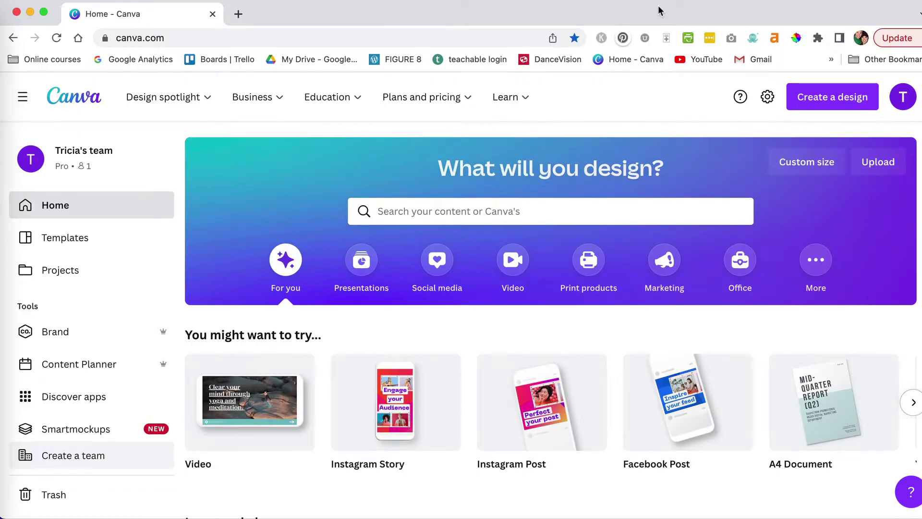
Step: Start a new 1080 × 1080 px Instagram Post design from the Create a design menu
{"action": "left_click", "coordinate": [839, 99]}
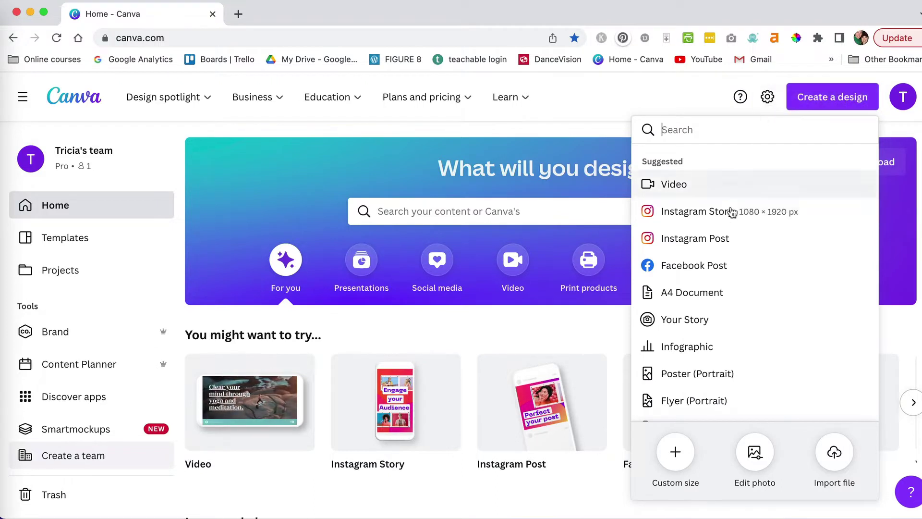
{"action": "left_click", "coordinate": [719, 244]}
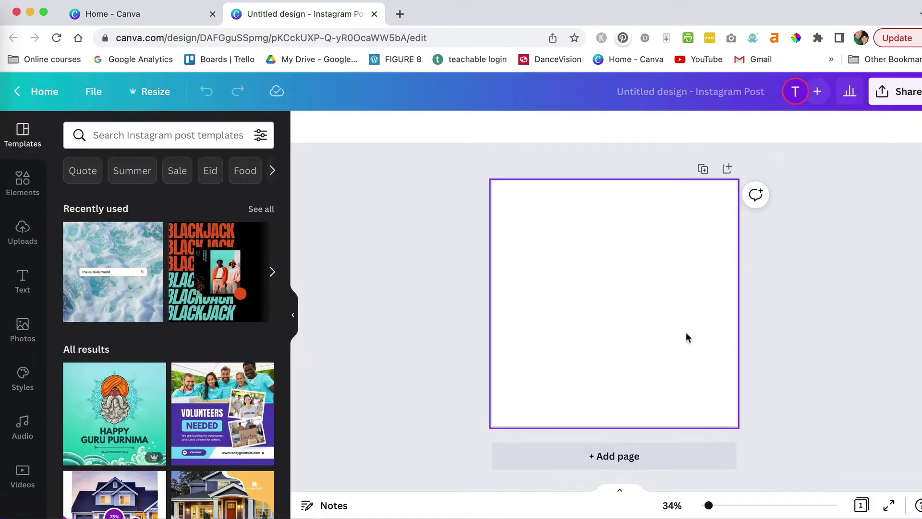
Step: Search Elements for 'grid' and add the single-cell grid to the page
{"action": "left_click", "coordinate": [21, 188]}
{"action": "left_click", "coordinate": [115, 140]}
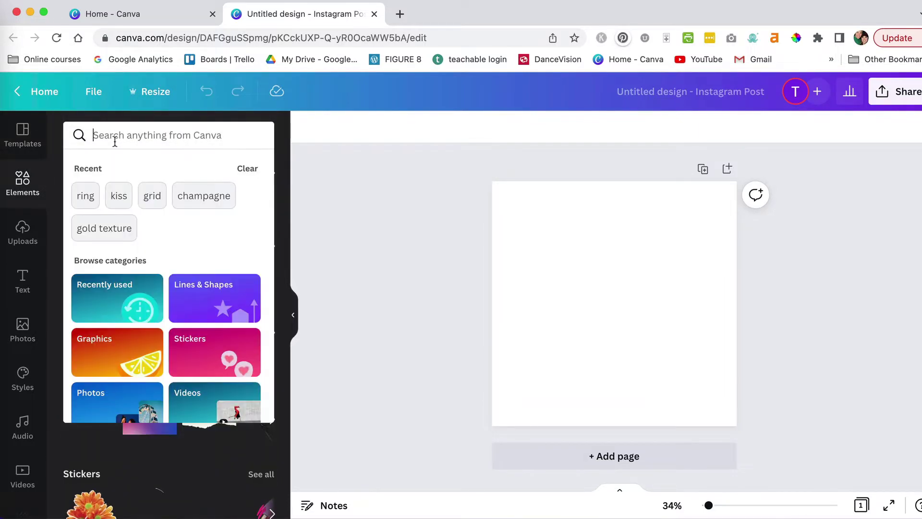
{"action": "type", "text": "grid"}
{"action": "key", "text": "Return"}
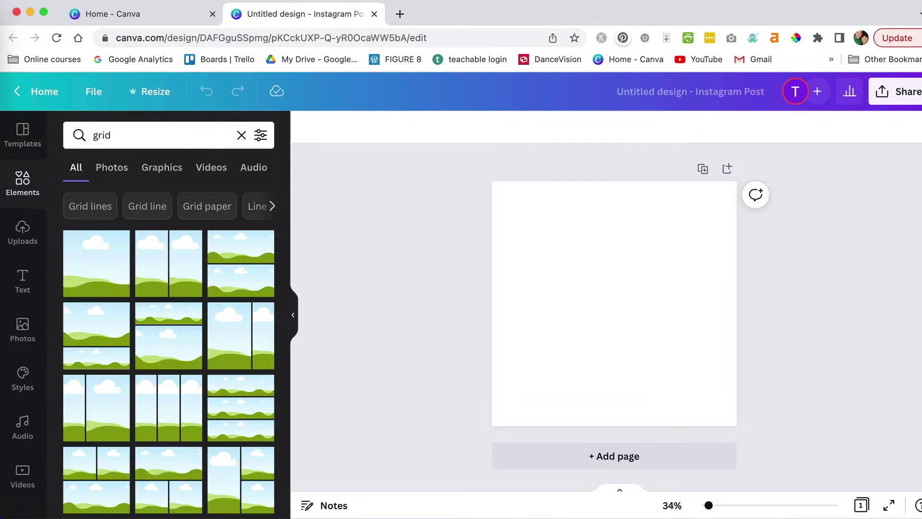
{"action": "left_click", "coordinate": [103, 264]}
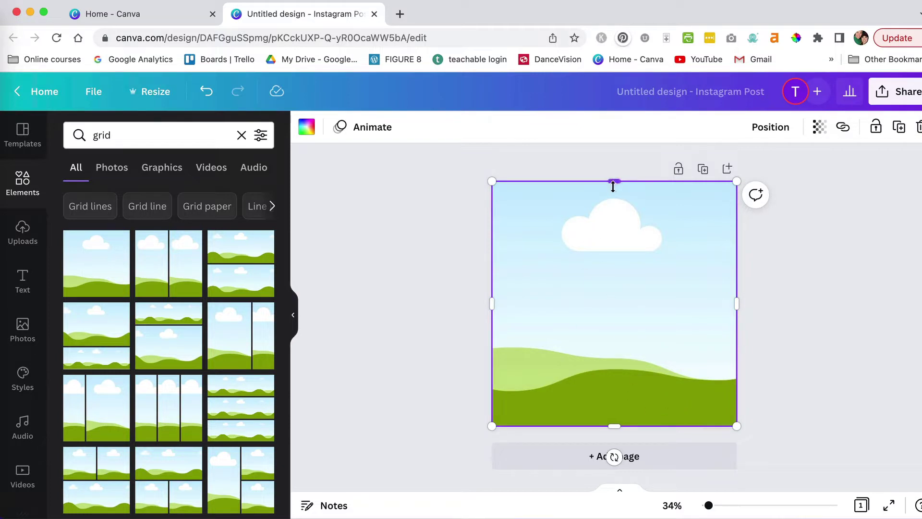
Step: Trim the grid to a landscape shape, shrink it proportionally and centre it on the page
{"action": "left_click_drag", "start_coordinate": [613, 184], "coordinate": [614, 281]}
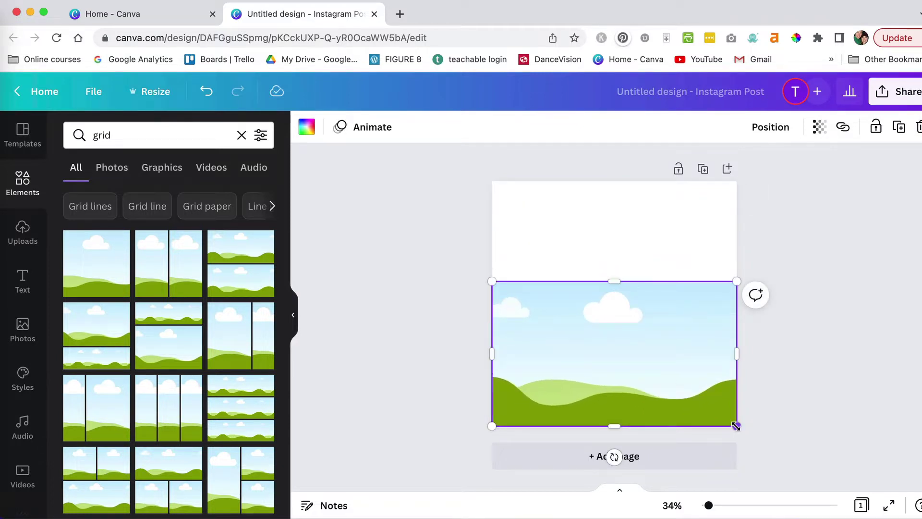
{"action": "left_click_drag", "start_coordinate": [736, 426], "coordinate": [702, 412]}
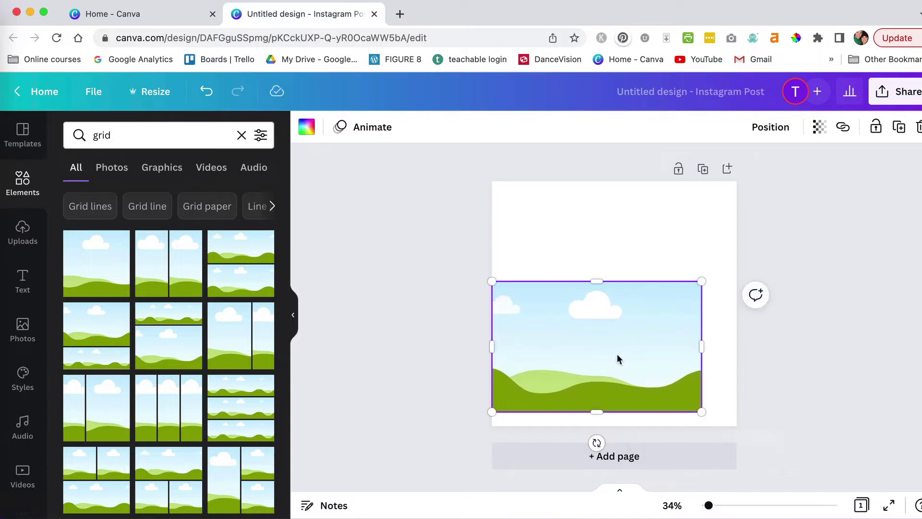
{"action": "left_click_drag", "start_coordinate": [590, 352], "coordinate": [607, 308]}
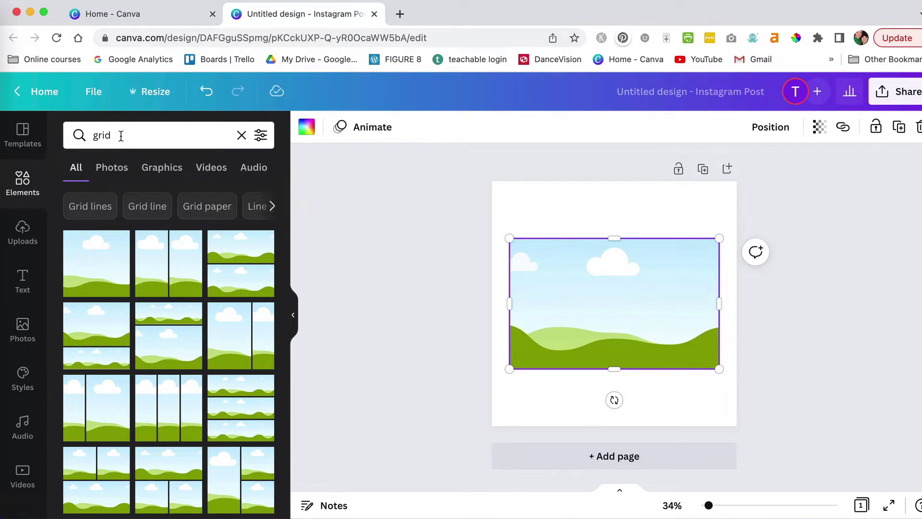
{"action": "left_click_drag", "start_coordinate": [121, 136], "coordinate": [82, 137]}
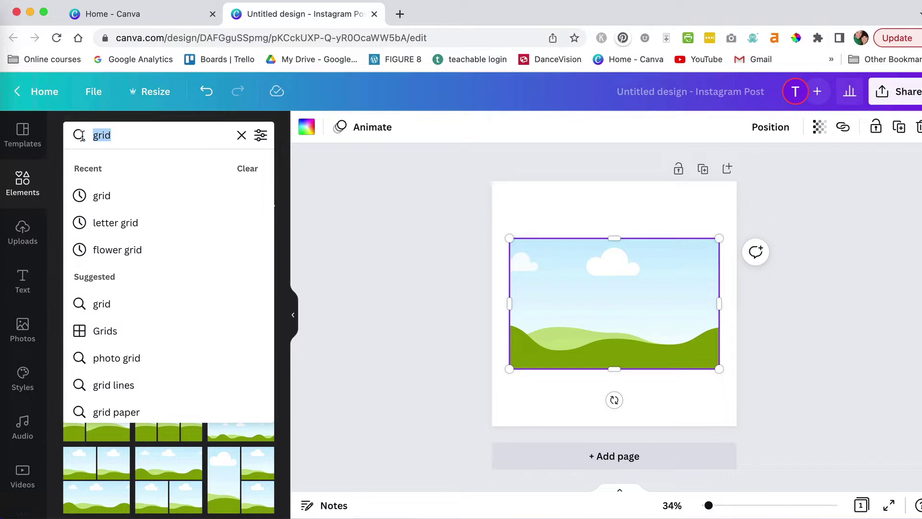
Step: Search Elements for 'dog' and drop the Bernese puppy photo into the grid frame
{"action": "type", "text": "dog"}
{"action": "key", "text": "Return"}
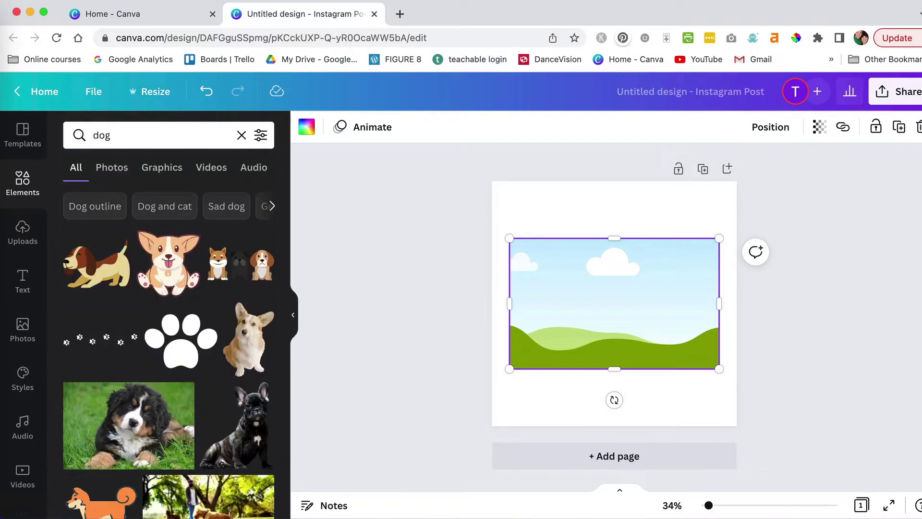
{"action": "scroll", "coordinate": [222, 362], "scroll_direction": "down", "scroll_amount": 3}
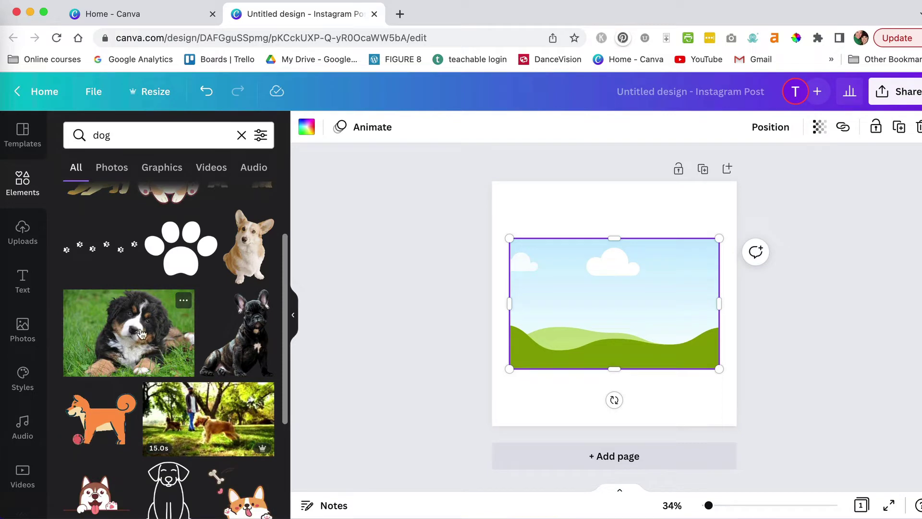
{"action": "left_click", "coordinate": [142, 334]}
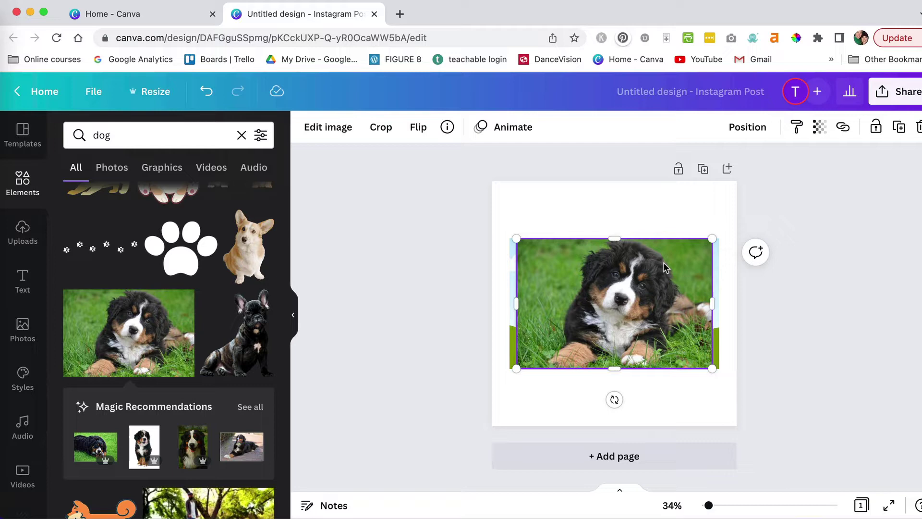
{"action": "key", "text": "super+z"}
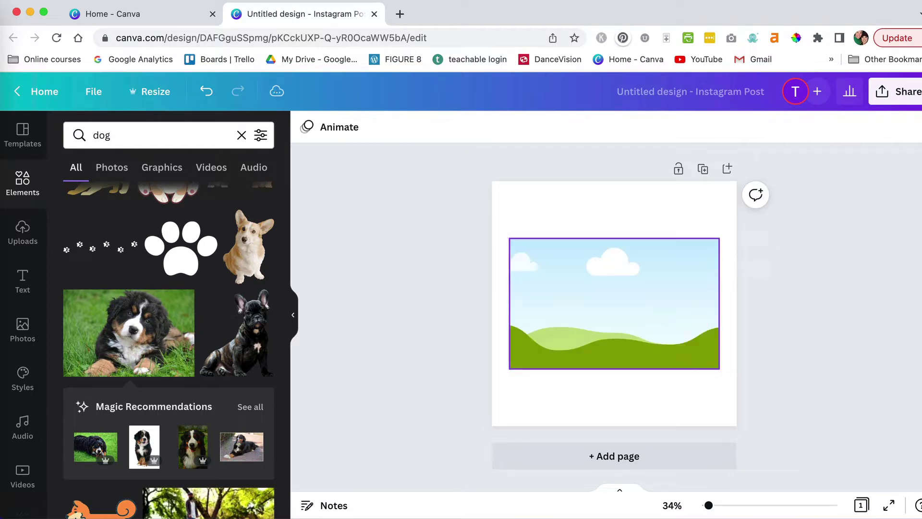
{"action": "left_click_drag", "start_coordinate": [153, 339], "coordinate": [598, 298]}
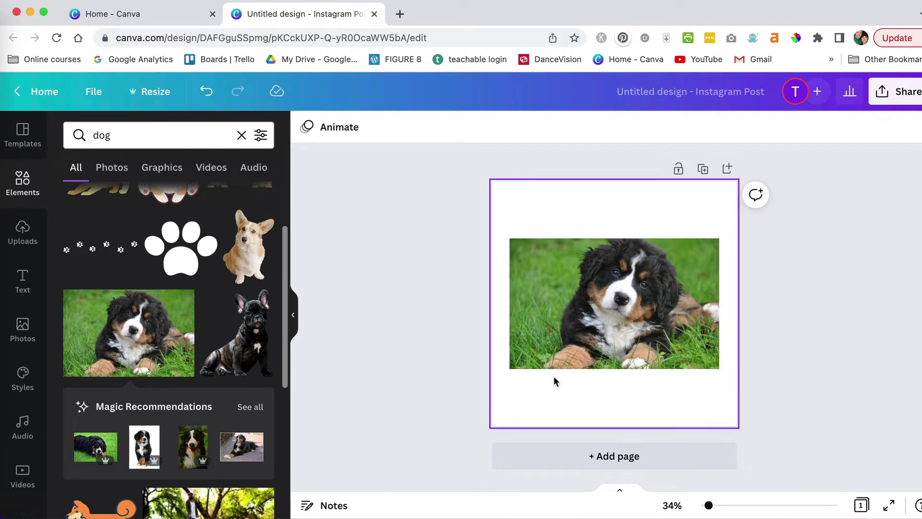
Step: Enlarge and reposition the puppy photo inside the frame's crop
{"action": "double_click", "coordinate": [669, 288]}
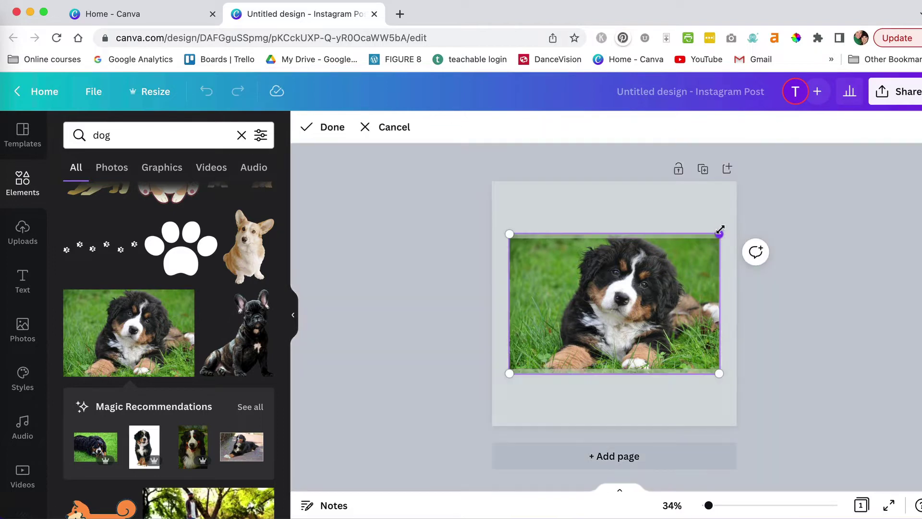
{"action": "left_click_drag", "start_coordinate": [720, 229], "coordinate": [735, 198]}
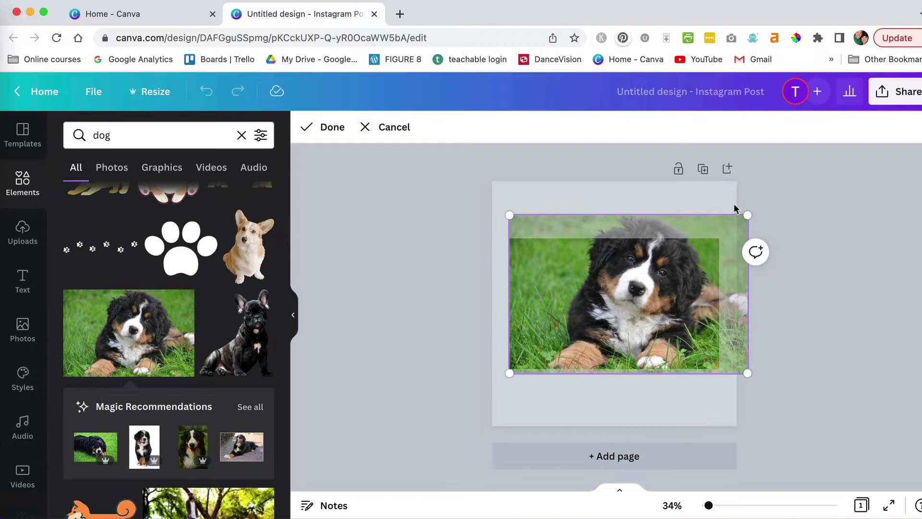
{"action": "left_click_drag", "start_coordinate": [681, 268], "coordinate": [664, 301]}
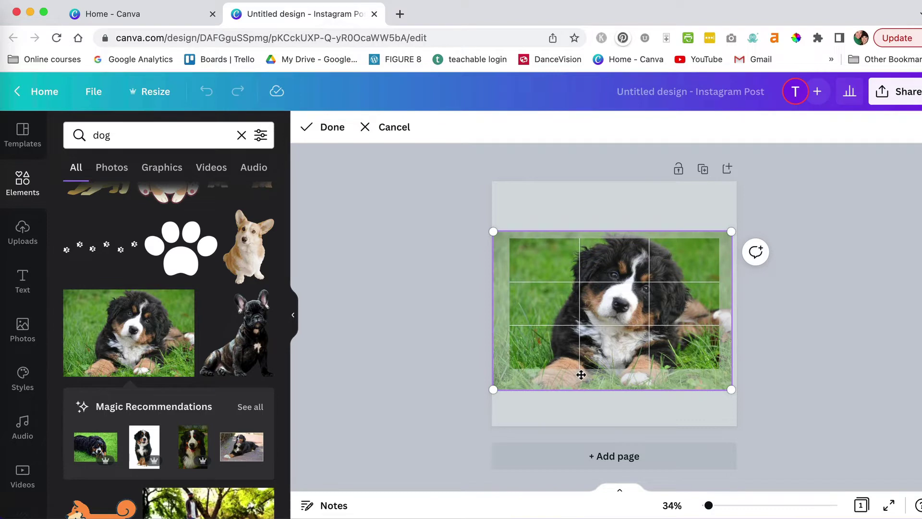
Step: Confirm the puppy crop and drop the corgi photo into the grid frame
{"action": "left_click", "coordinate": [333, 132]}
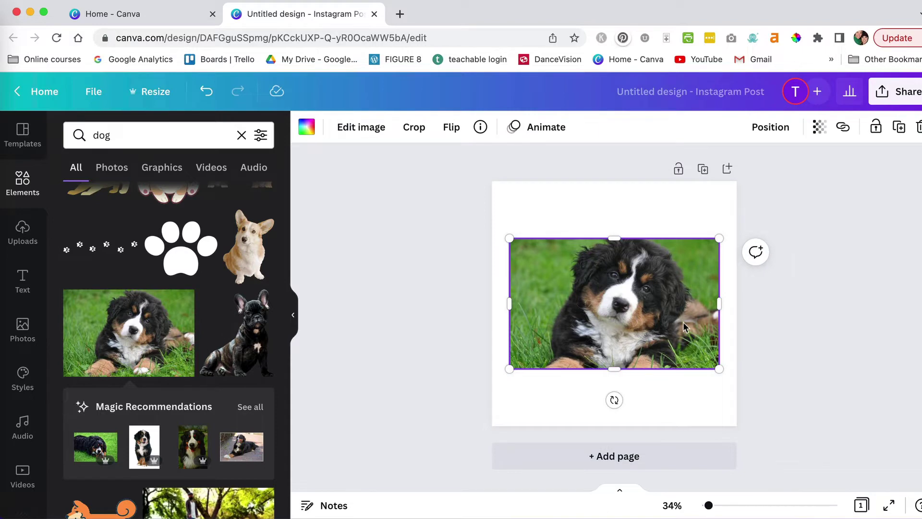
{"action": "scroll", "coordinate": [213, 402], "scroll_direction": "down", "scroll_amount": 3}
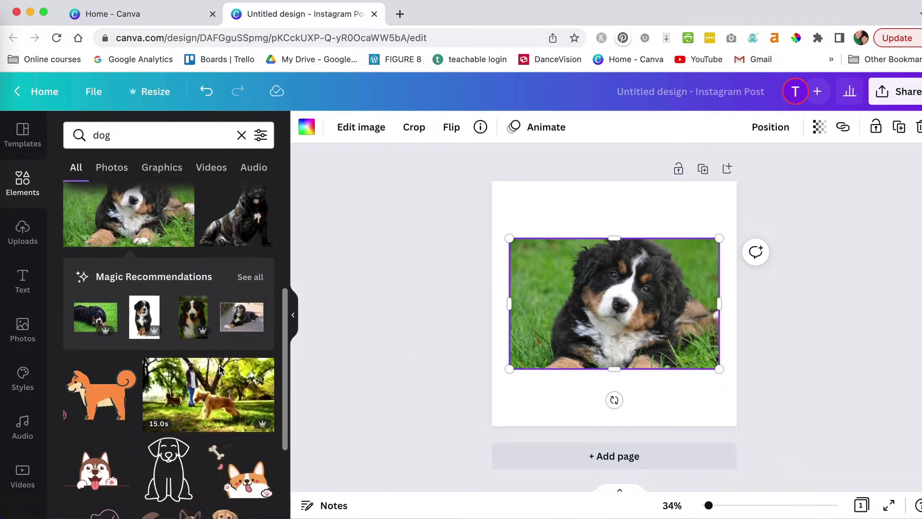
{"action": "scroll", "coordinate": [213, 401], "scroll_direction": "down", "scroll_amount": 5}
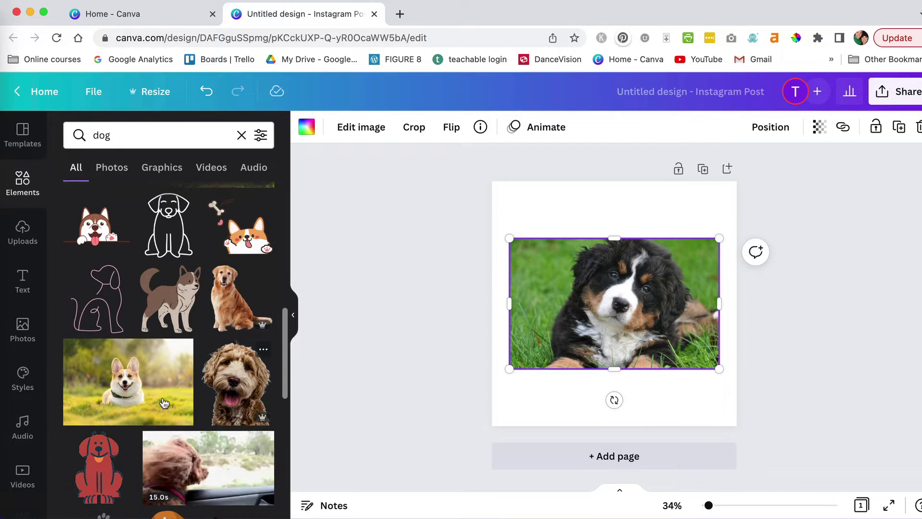
{"action": "left_click_drag", "start_coordinate": [128, 382], "coordinate": [573, 321]}
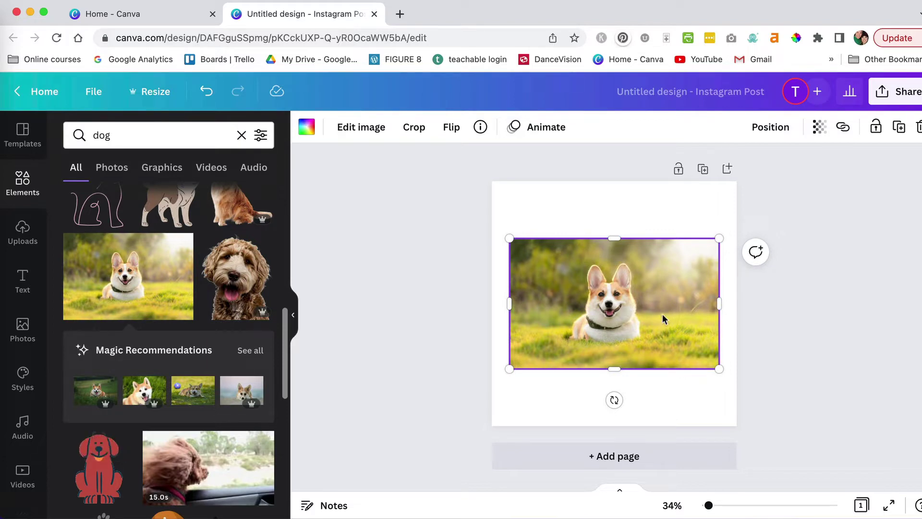
Step: Place the corgi photo in the frame again, then delete the image while keeping the grid
{"action": "key", "text": "super+z"}
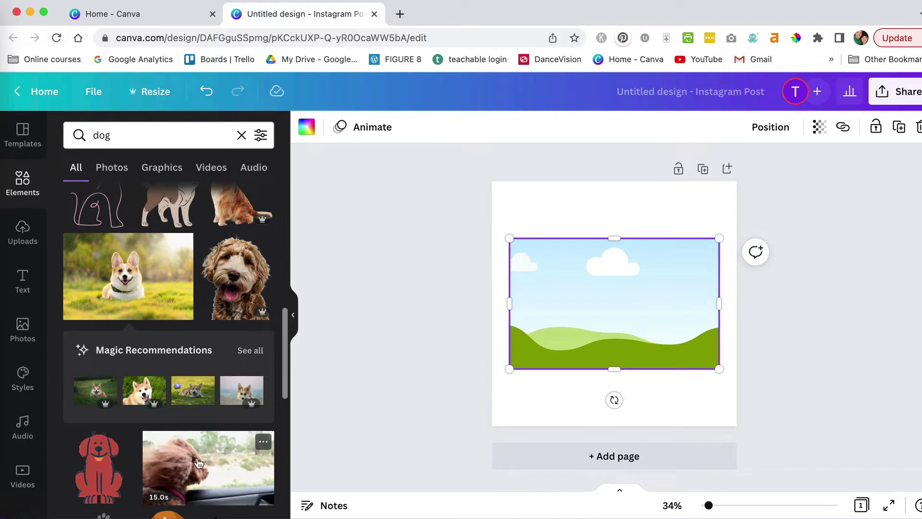
{"action": "left_click_drag", "start_coordinate": [163, 293], "coordinate": [676, 294]}
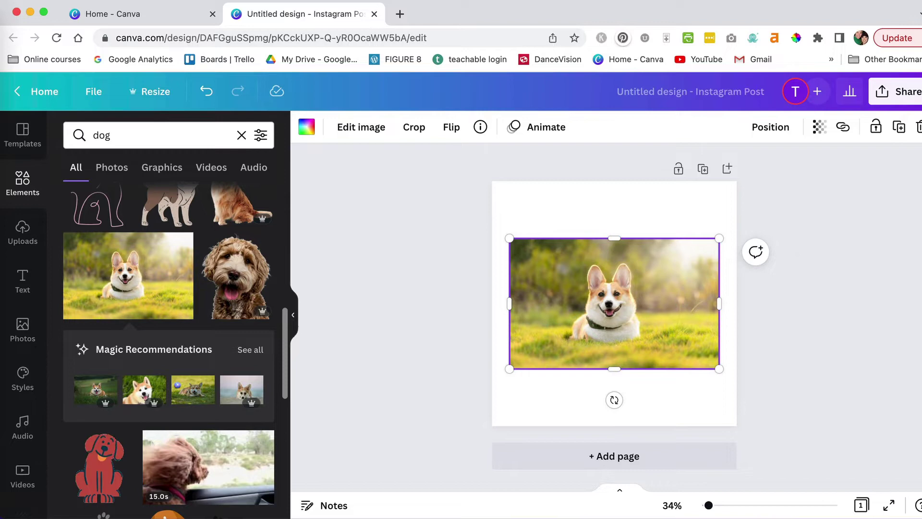
{"action": "left_click", "coordinate": [918, 128]}
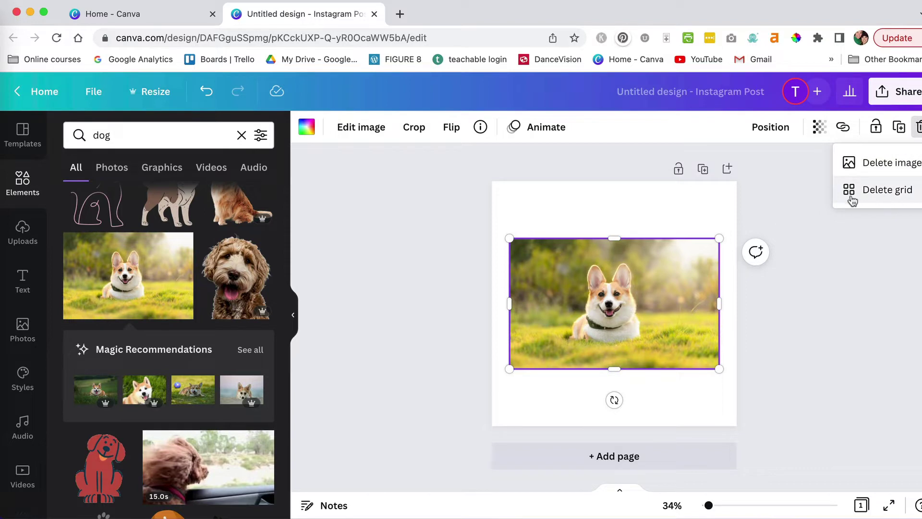
{"action": "left_click", "coordinate": [903, 163]}
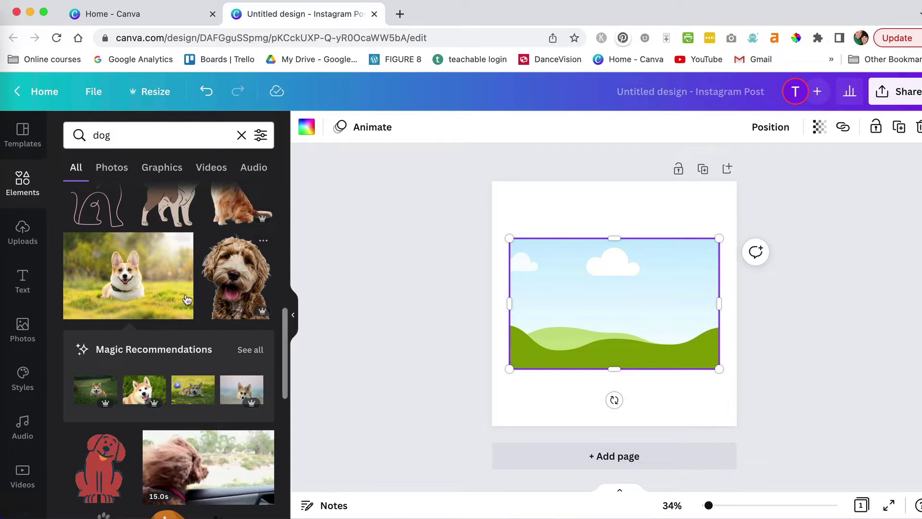
Step: Fill the frame with the golden retriever photo and stretch the frame taller top and bottom
{"action": "scroll", "coordinate": [83, 300], "scroll_direction": "up", "scroll_amount": 3}
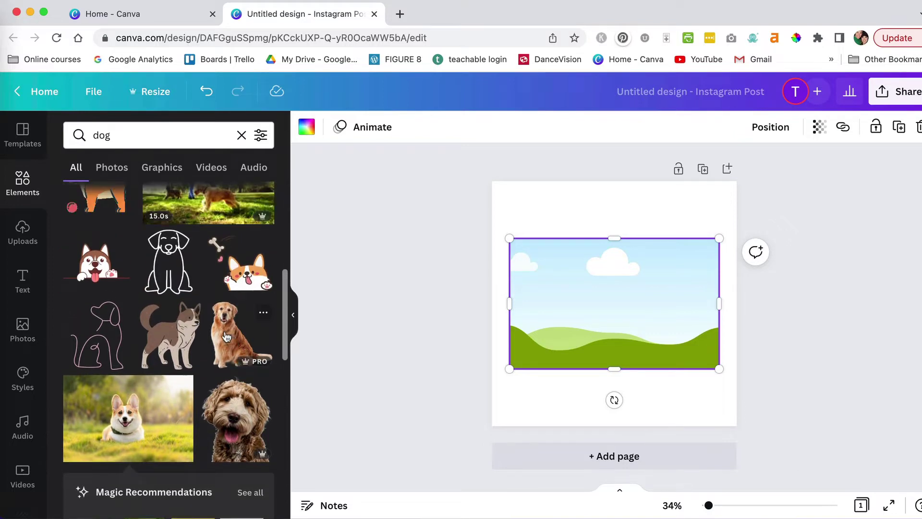
{"action": "left_click_drag", "start_coordinate": [226, 336], "coordinate": [576, 298]}
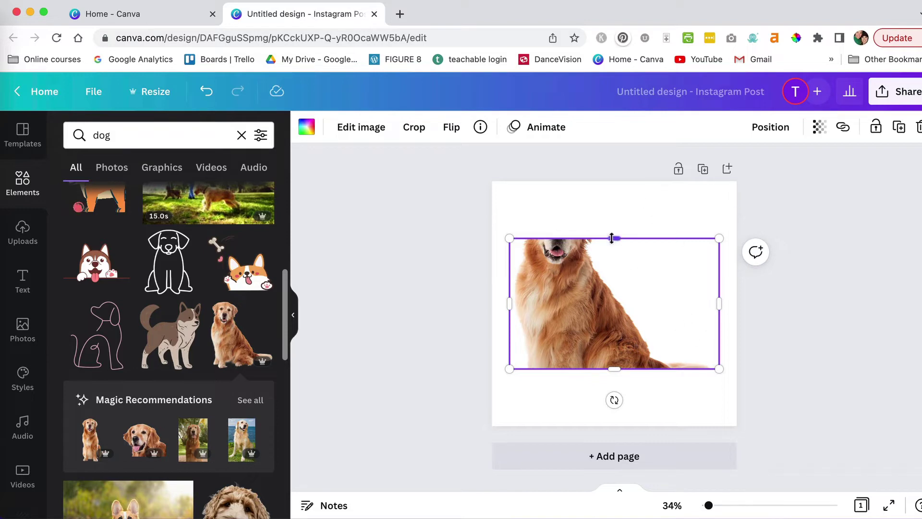
{"action": "left_click_drag", "start_coordinate": [611, 239], "coordinate": [611, 181]}
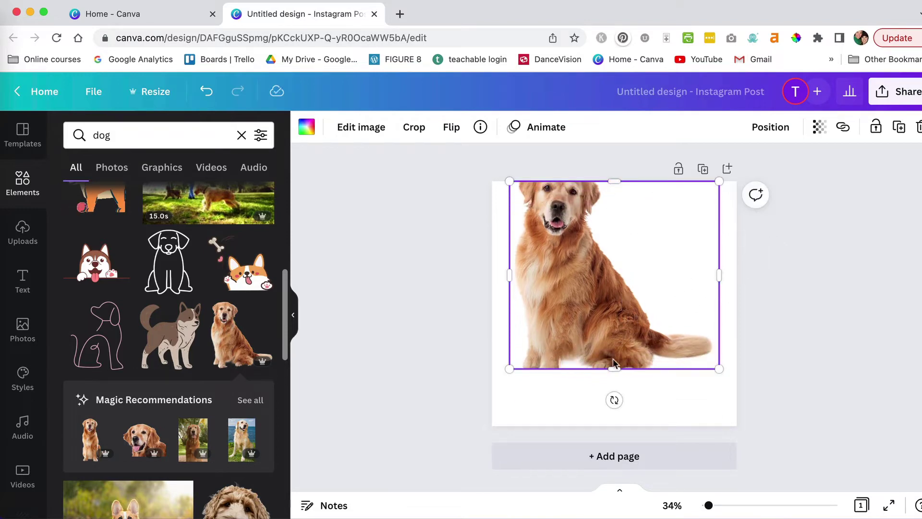
{"action": "left_click_drag", "start_coordinate": [613, 374], "coordinate": [615, 409]}
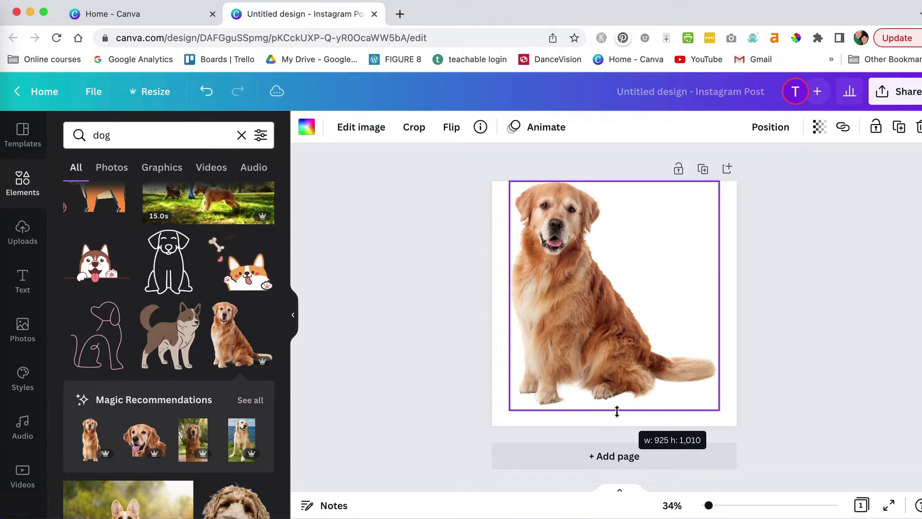
Step: Reposition the retriever inside the frame, then shrink the image down
{"action": "double_click", "coordinate": [587, 326]}
{"action": "left_click_drag", "start_coordinate": [587, 326], "coordinate": [611, 329]}
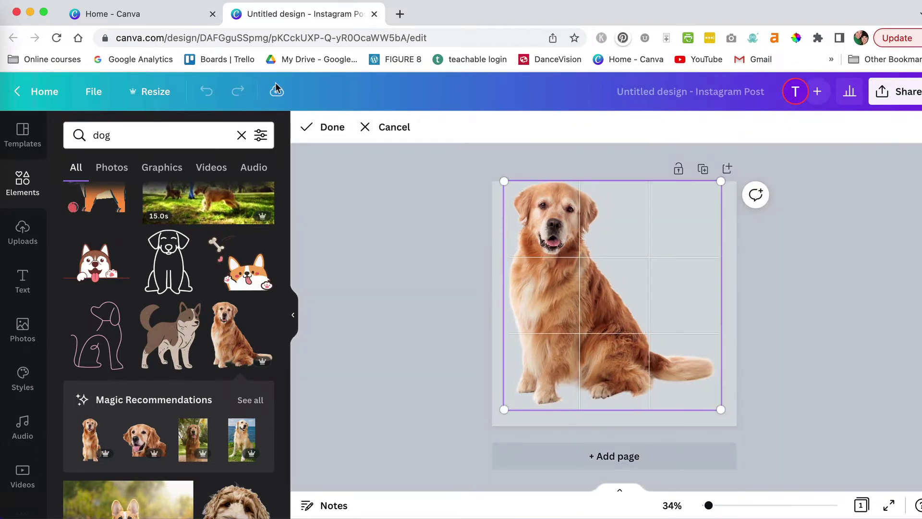
{"action": "left_click", "coordinate": [331, 127]}
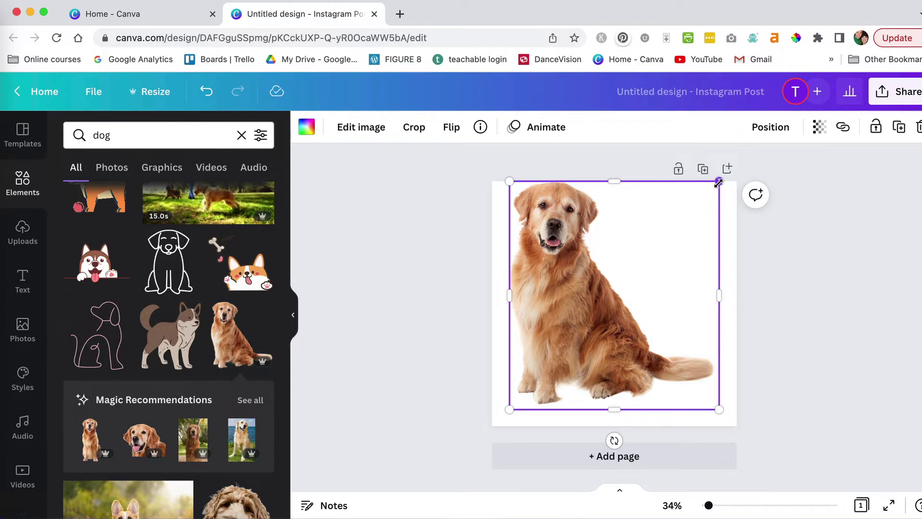
{"action": "left_click_drag", "start_coordinate": [719, 181], "coordinate": [687, 232]}
{"action": "left_click_drag", "start_coordinate": [576, 319], "coordinate": [595, 309]}
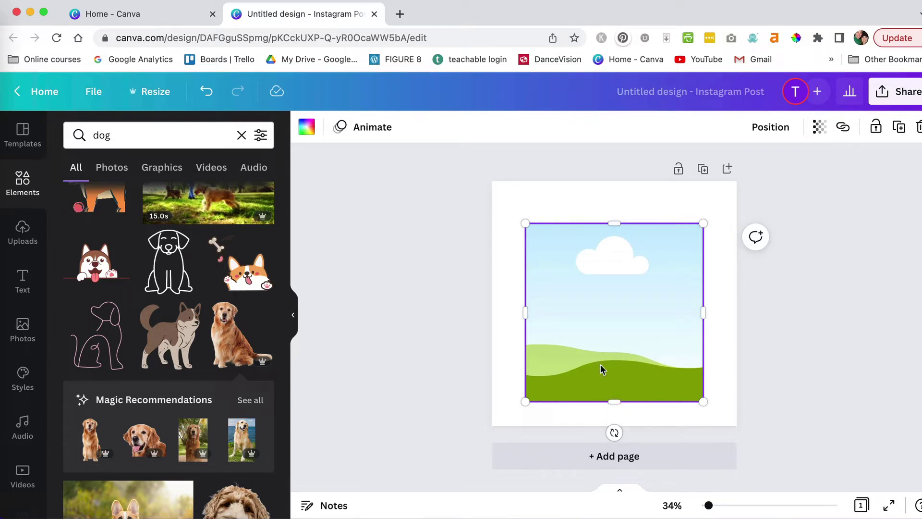
{"action": "scroll", "coordinate": [158, 307], "scroll_direction": "up", "scroll_amount": 4}
{"action": "scroll", "coordinate": [158, 307], "scroll_direction": "up", "scroll_amount": 1}
{"action": "mouse_move", "coordinate": [174, 379]}
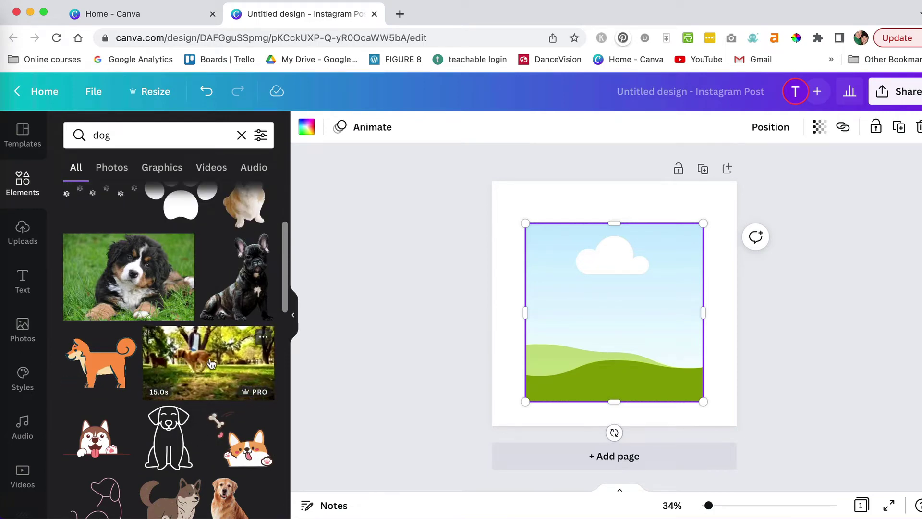
{"action": "left_click_drag", "start_coordinate": [209, 356], "coordinate": [590, 230]}
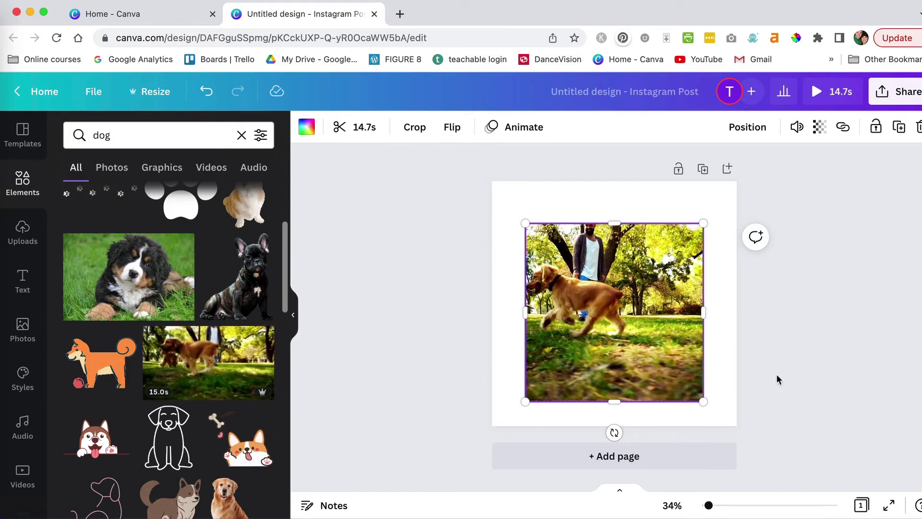
{"action": "mouse_move", "coordinate": [661, 358]}
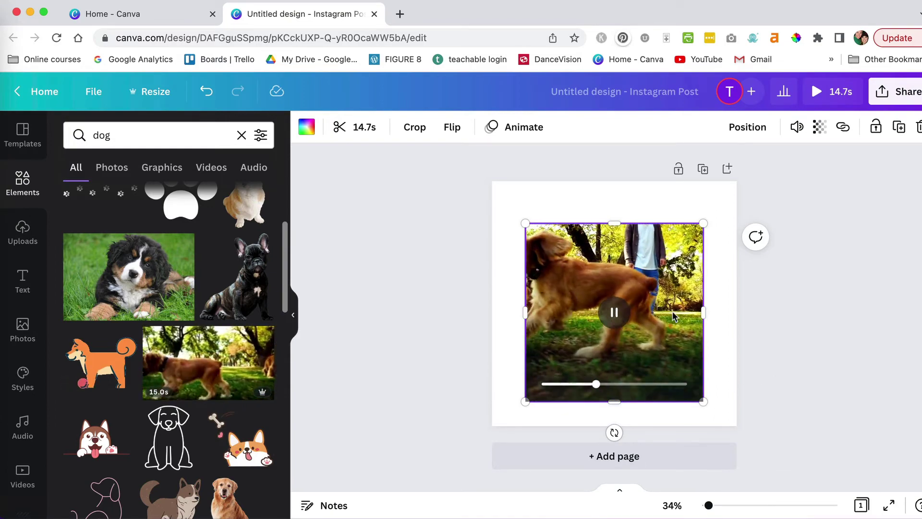
{"action": "double_click", "coordinate": [669, 276]}
{"action": "left_click_drag", "start_coordinate": [669, 276], "coordinate": [714, 276]}
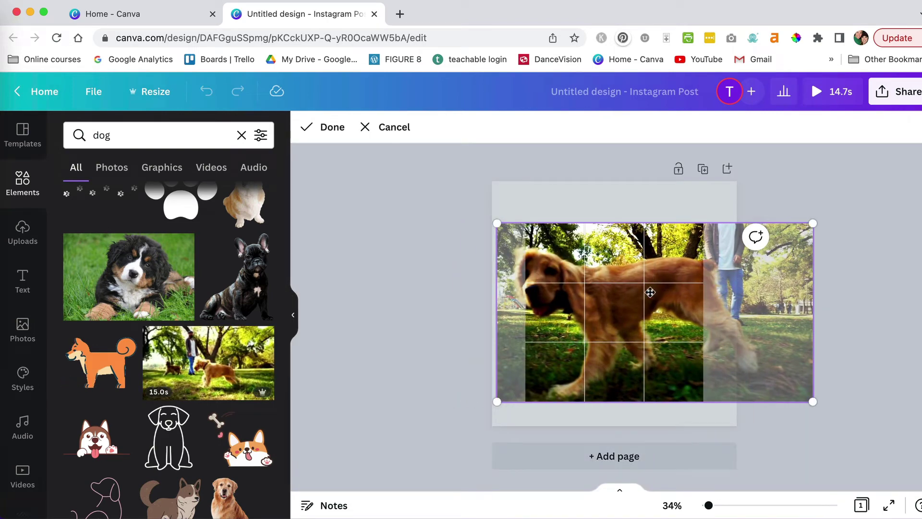
{"action": "left_click", "coordinate": [330, 127]}
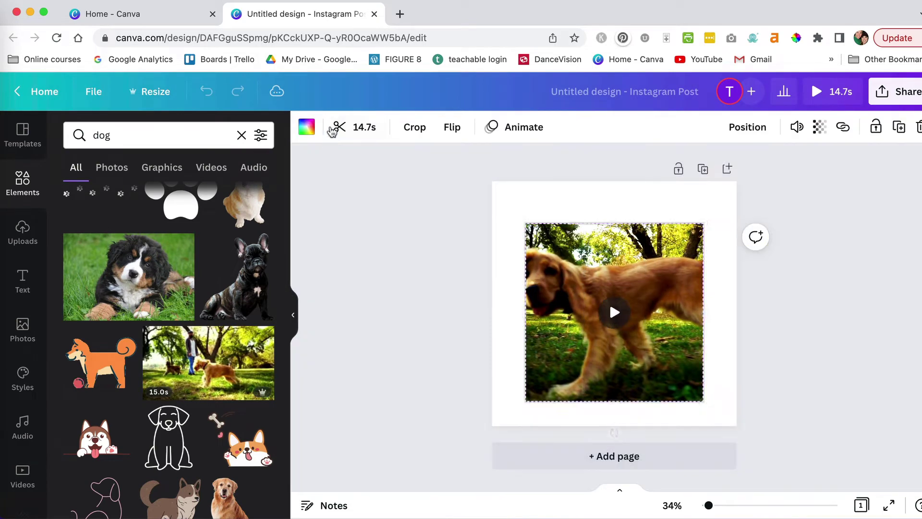
{"action": "left_click", "coordinate": [623, 321]}
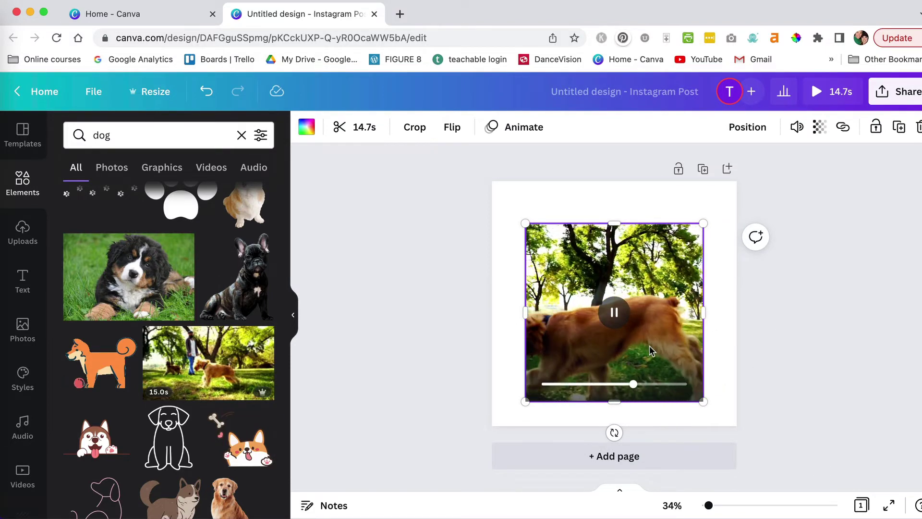
{"action": "left_click", "coordinate": [613, 312]}
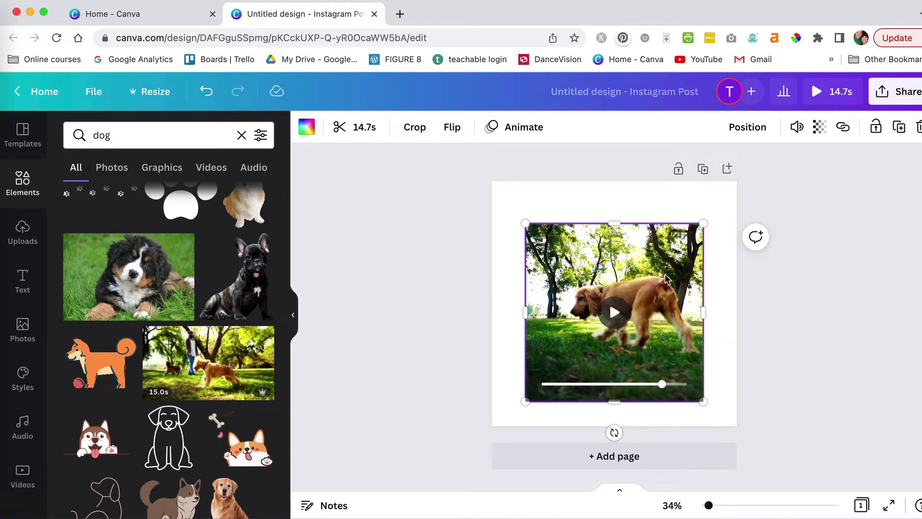
{"action": "key", "text": "super+z"}
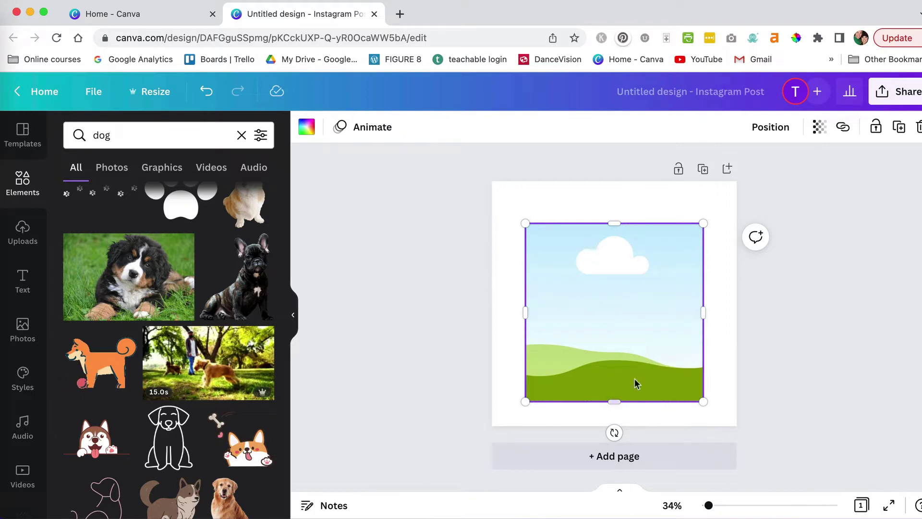
Step: Add custom Document Color #2C51D4 to fill the frame, then delete the blue frame
{"action": "left_click", "coordinate": [306, 128]}
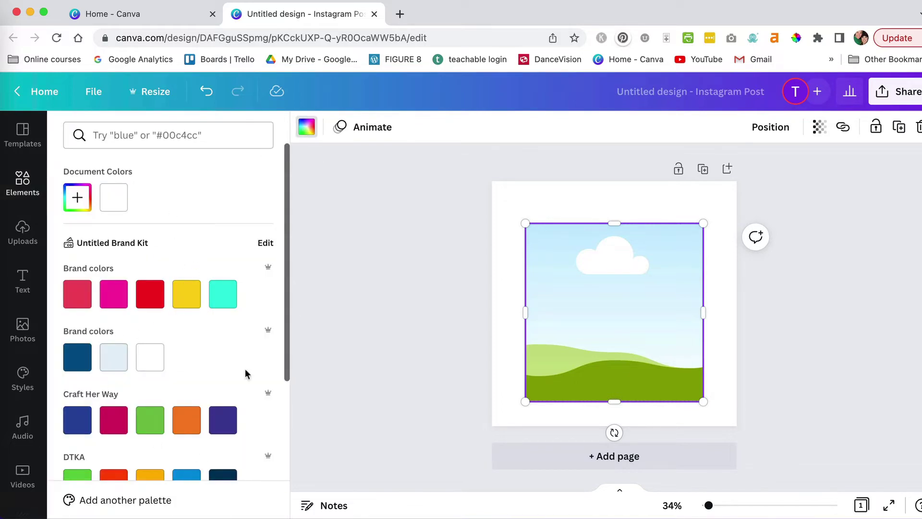
{"action": "scroll", "coordinate": [245, 369], "scroll_direction": "down", "scroll_amount": 4}
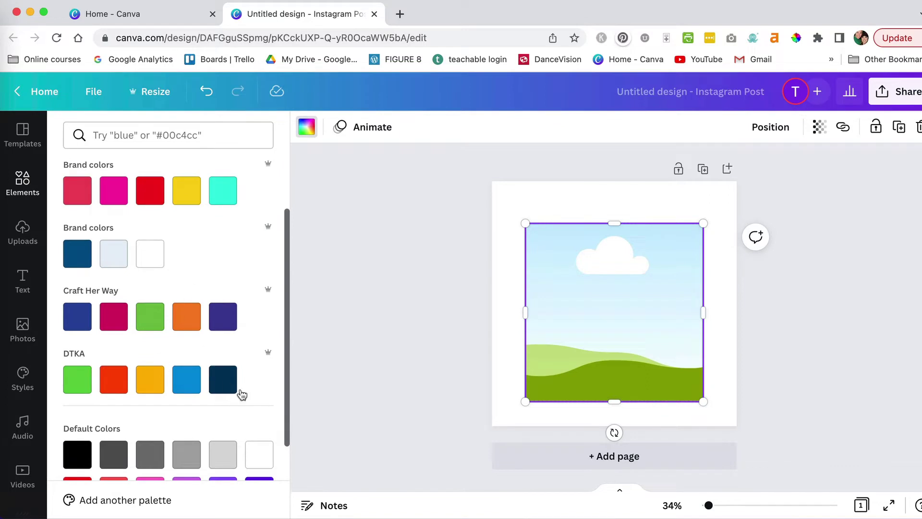
{"action": "scroll", "coordinate": [241, 394], "scroll_direction": "down", "scroll_amount": 4}
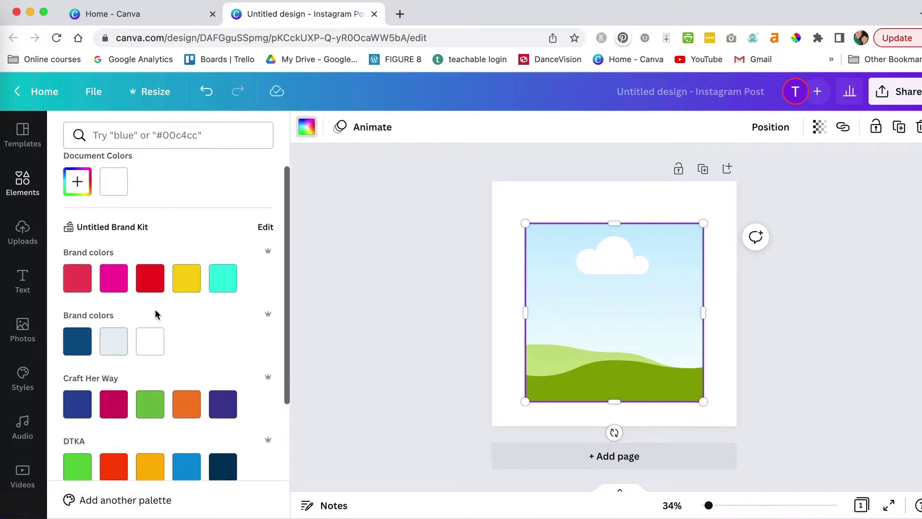
{"action": "scroll", "coordinate": [155, 315], "scroll_direction": "up", "scroll_amount": 1}
{"action": "left_click", "coordinate": [77, 197]}
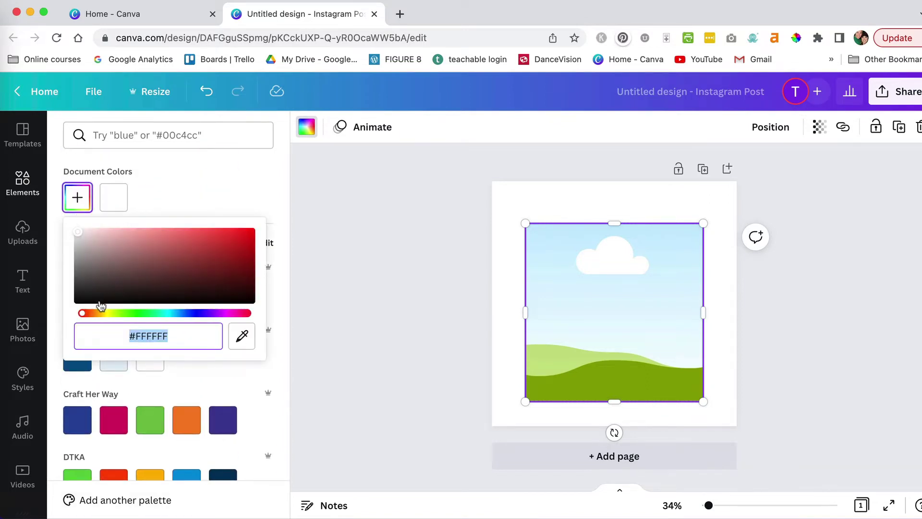
{"action": "left_click_drag", "start_coordinate": [87, 313], "coordinate": [185, 312]}
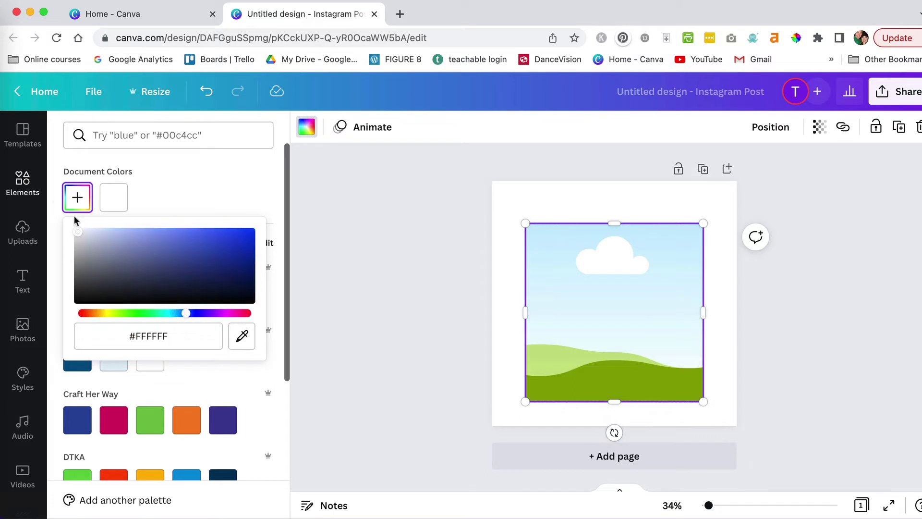
{"action": "left_click_drag", "start_coordinate": [86, 240], "coordinate": [224, 237]}
{"action": "left_click", "coordinate": [225, 190]}
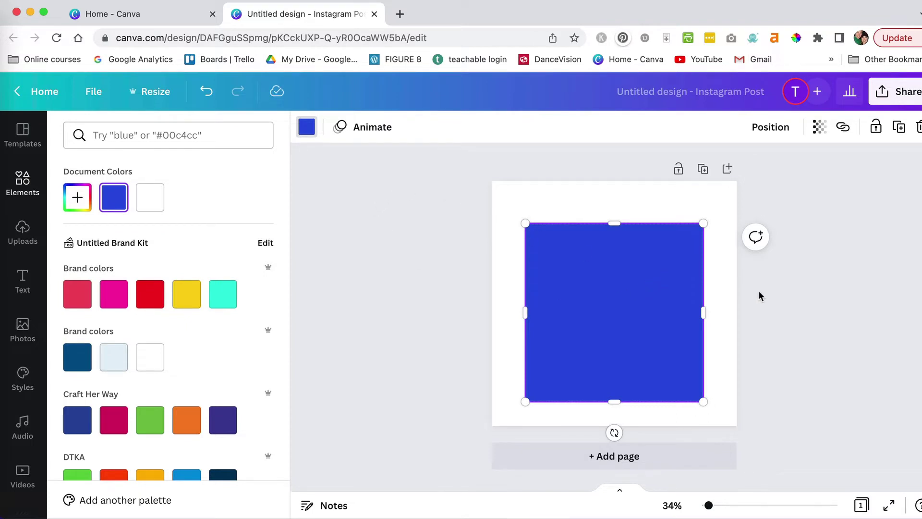
{"action": "key", "text": "Escape"}
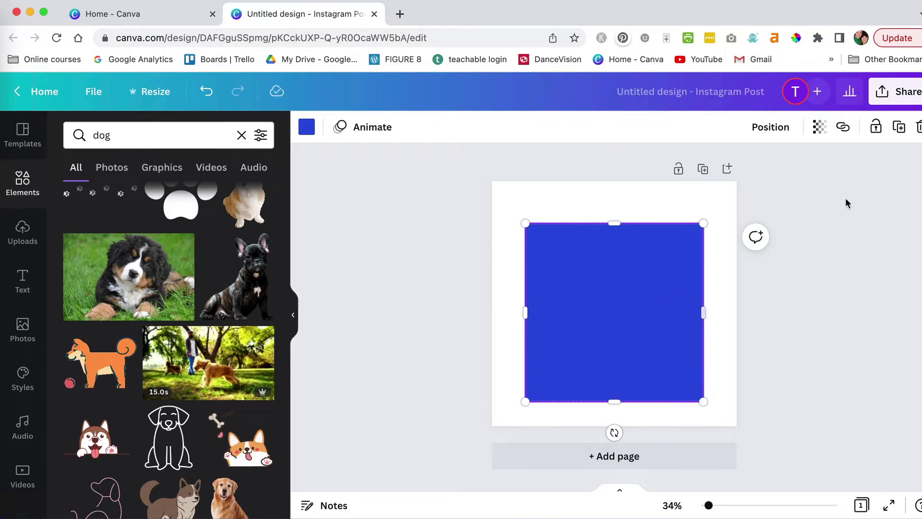
{"action": "left_click", "coordinate": [917, 127]}
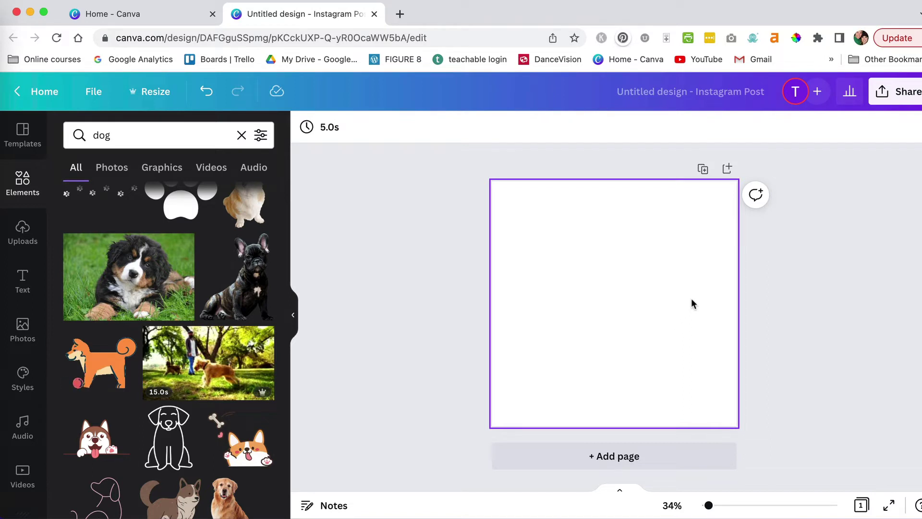
Step: Restore the deleted frame and drop the Bernese puppy photo into it
{"action": "key", "text": "super+z"}
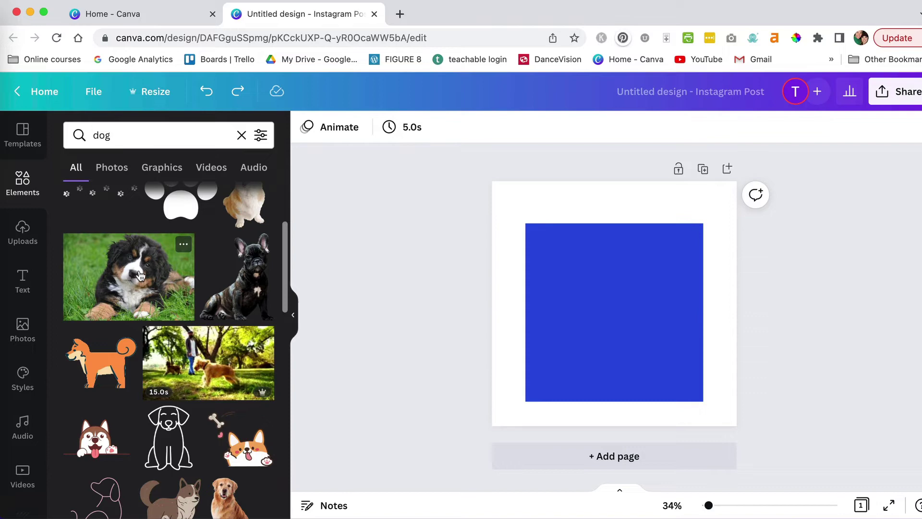
{"action": "left_click_drag", "start_coordinate": [140, 275], "coordinate": [659, 288]}
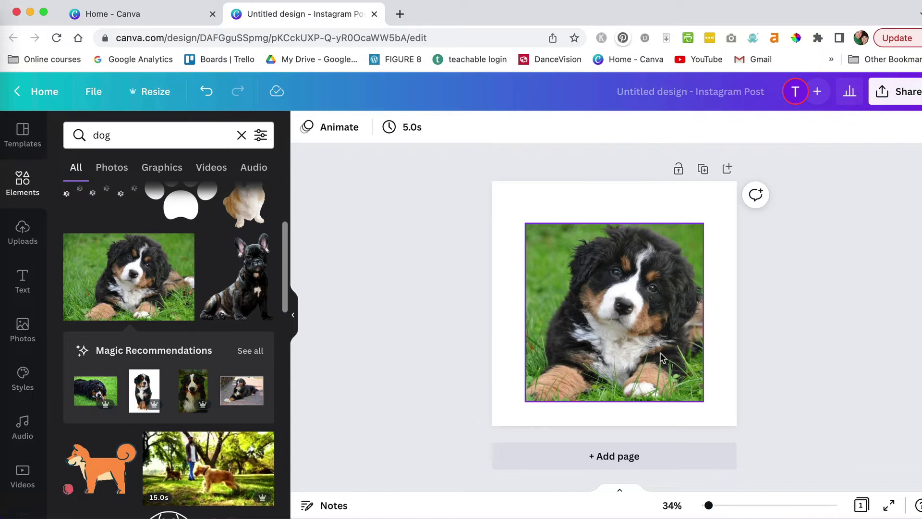
{"action": "left_click", "coordinate": [674, 264]}
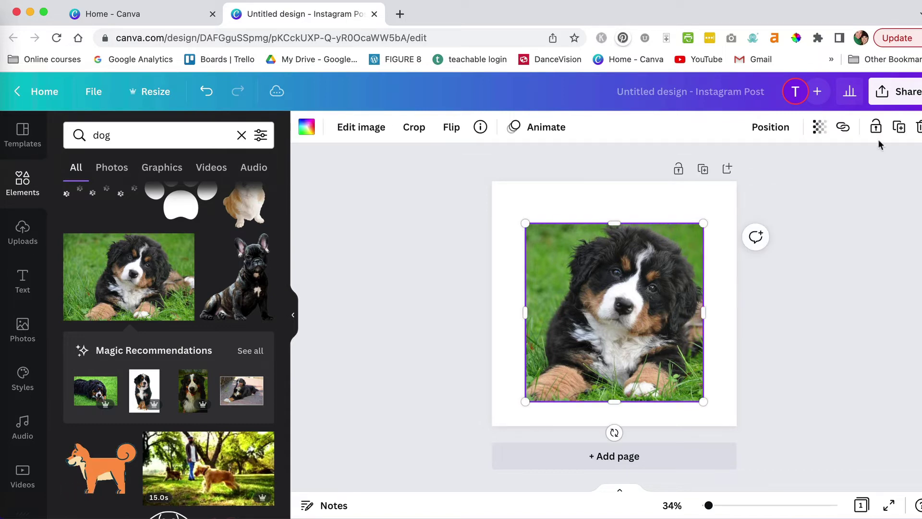
{"action": "left_click", "coordinate": [917, 127]}
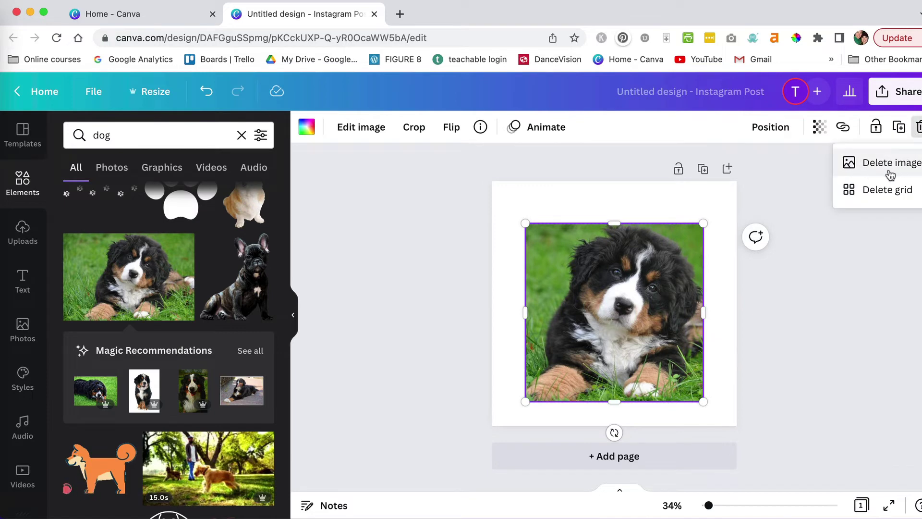
{"action": "left_click", "coordinate": [674, 266]}
Step: Recolour the frame turquoise, delete and restore it, then refill it with the puppy photo
{"action": "left_click", "coordinate": [307, 127]}
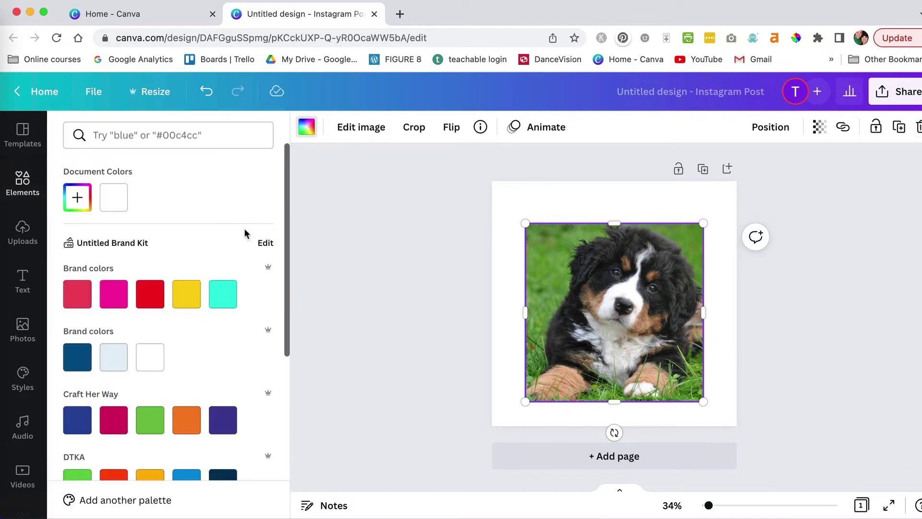
{"action": "left_click", "coordinate": [219, 299]}
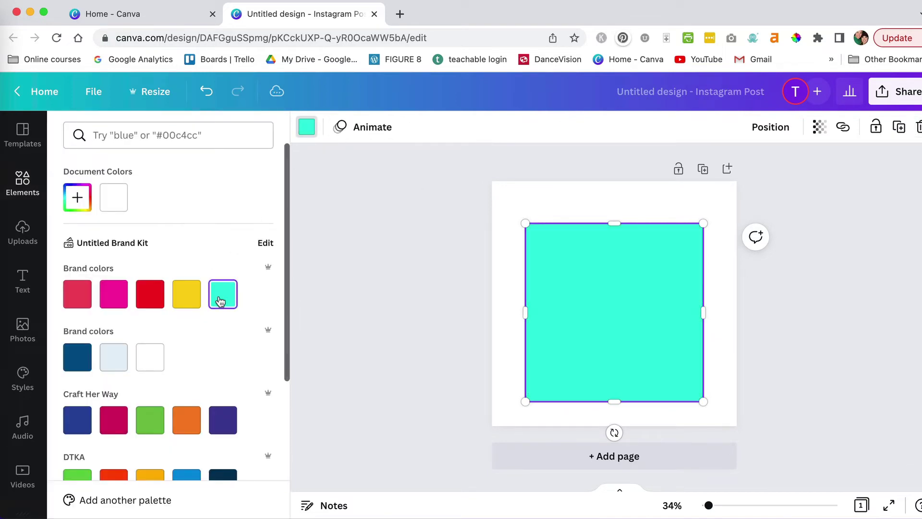
{"action": "left_click", "coordinate": [917, 127]}
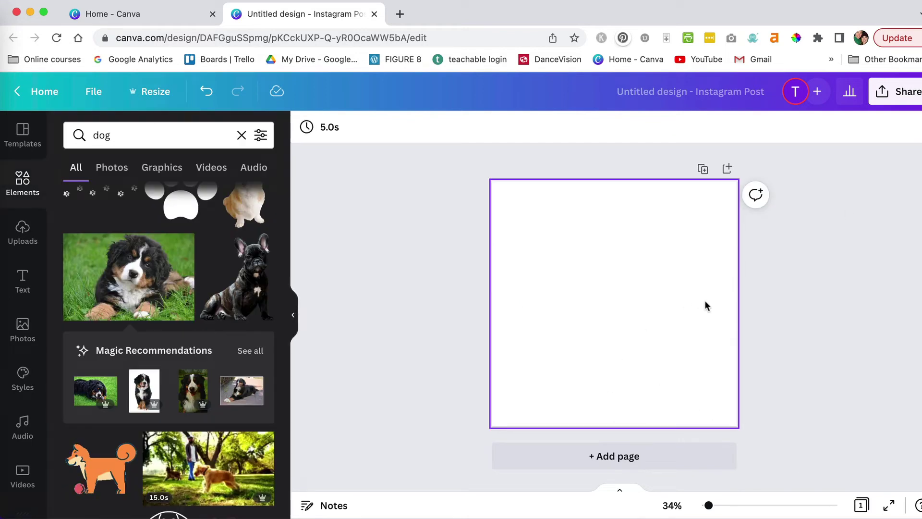
{"action": "key", "text": "super+z"}
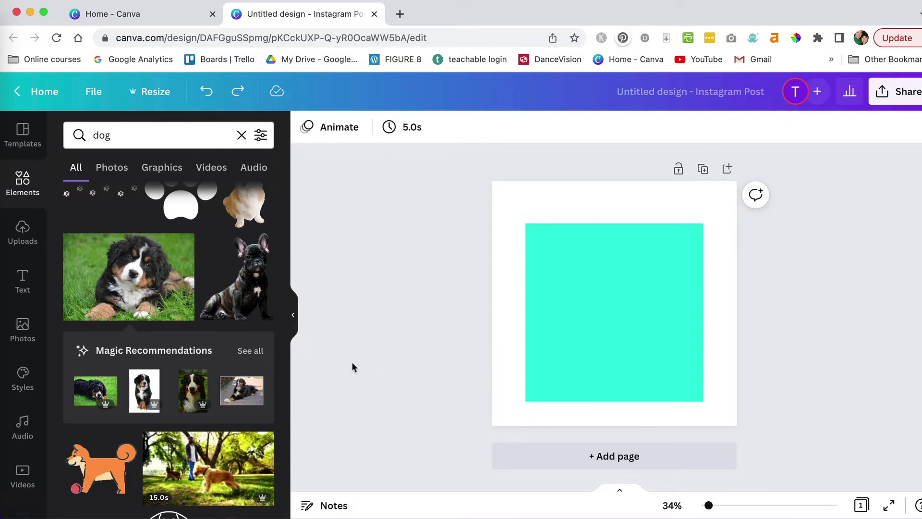
{"action": "left_click_drag", "start_coordinate": [144, 293], "coordinate": [621, 284]}
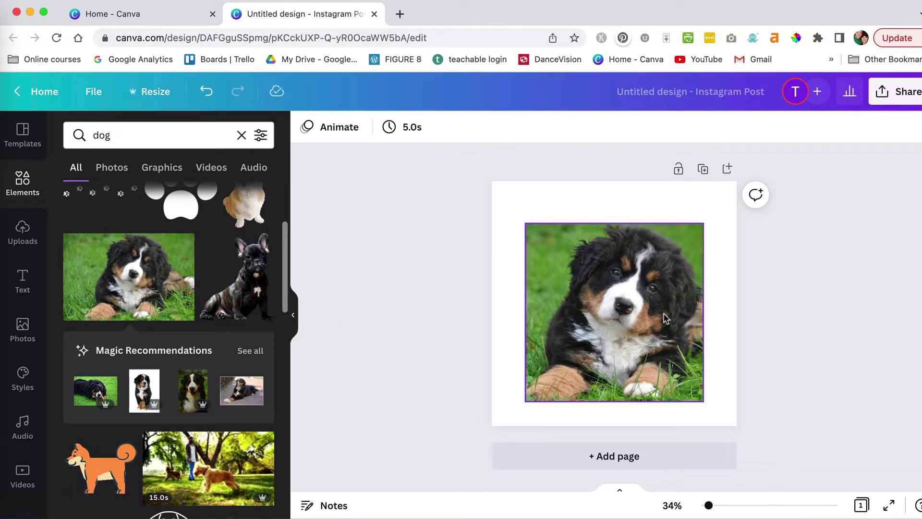
Step: Replace the 'dog' search with a new Elements search for 'grid'
{"action": "left_click", "coordinate": [241, 135]}
{"action": "type", "text": "grid"}
{"action": "key", "text": "Return"}
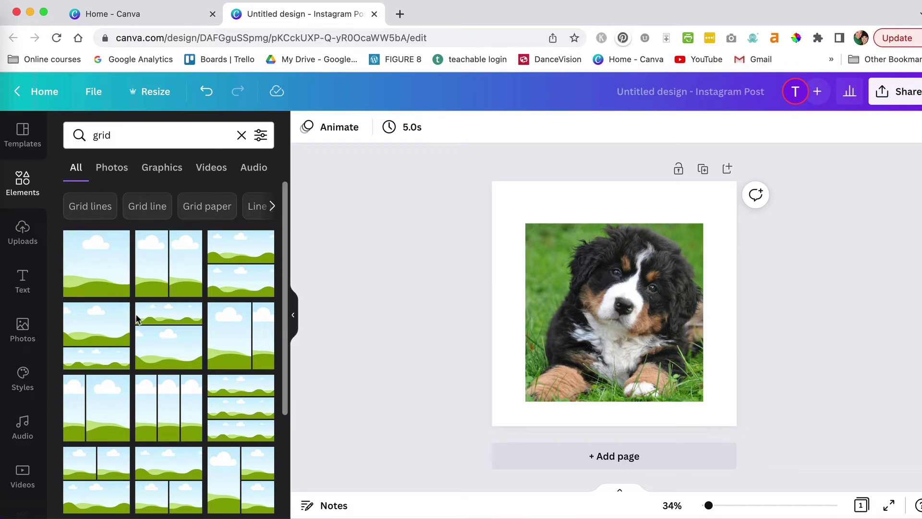
{"action": "scroll", "coordinate": [180, 301], "scroll_direction": "down", "scroll_amount": 10}
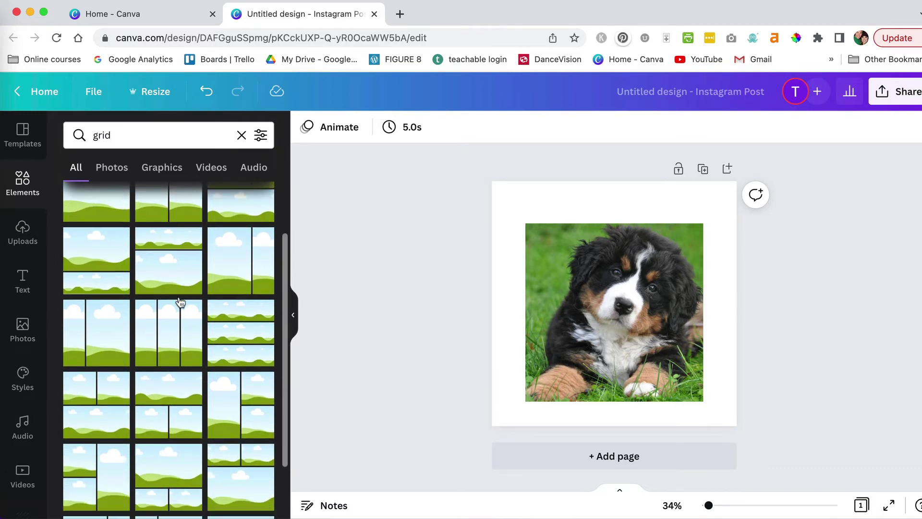
{"action": "scroll", "coordinate": [180, 302], "scroll_direction": "down", "scroll_amount": 5}
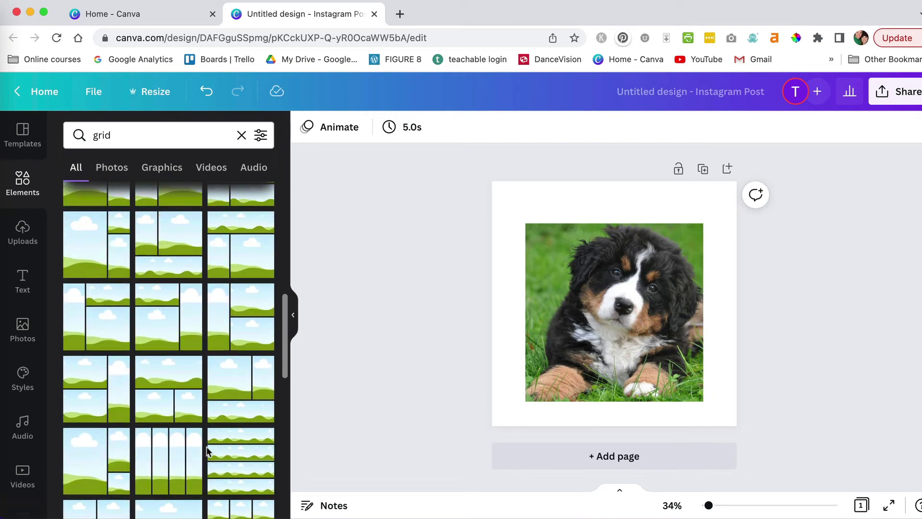
Step: Delete the puppy photo and its frame, then add the one-wide-over-two grid
{"action": "left_click", "coordinate": [593, 308]}
{"action": "key", "text": "Delete"}
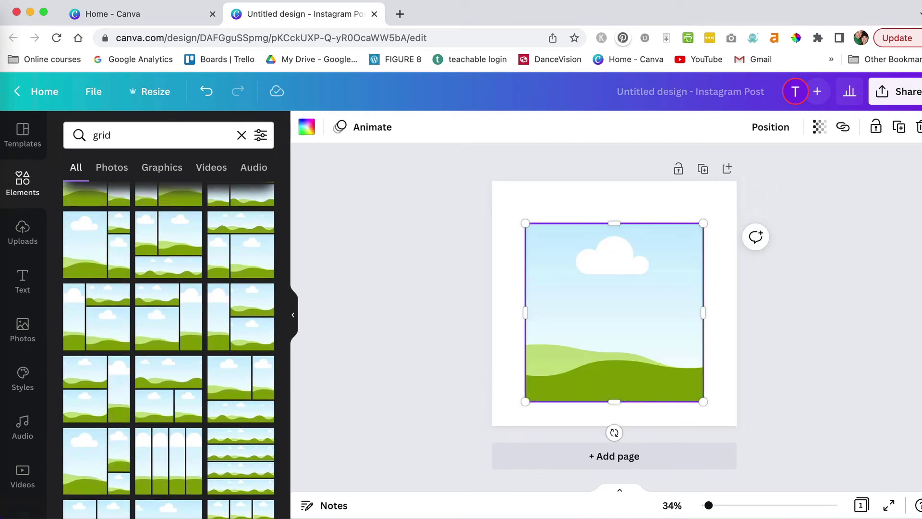
{"action": "key", "text": "Delete"}
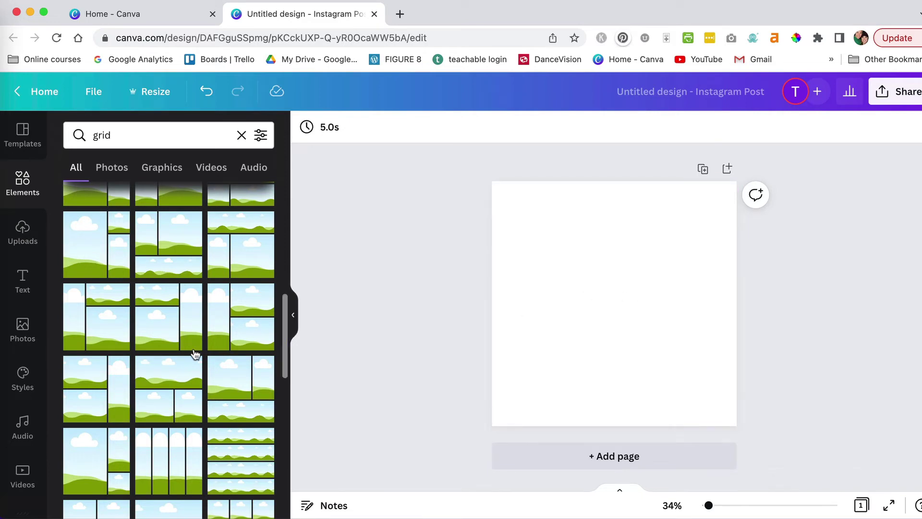
{"action": "scroll", "coordinate": [192, 355], "scroll_direction": "down", "scroll_amount": 1}
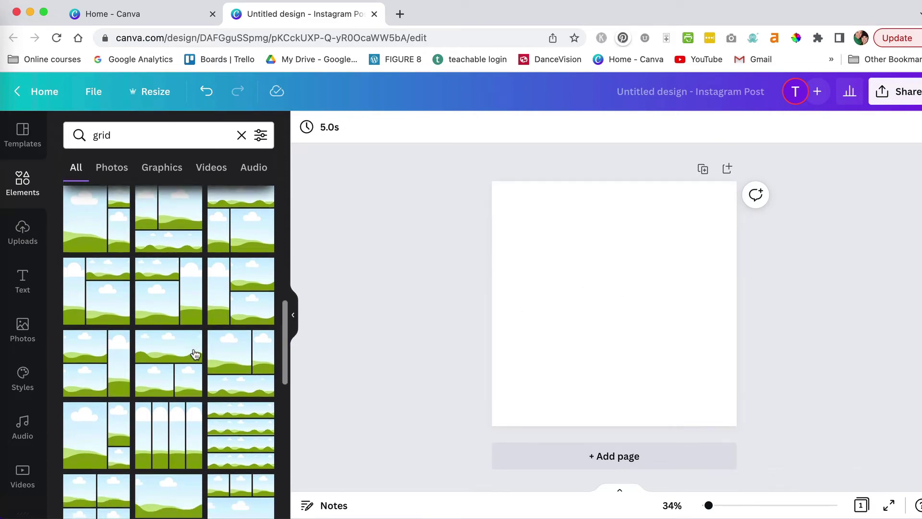
{"action": "left_click", "coordinate": [168, 356]}
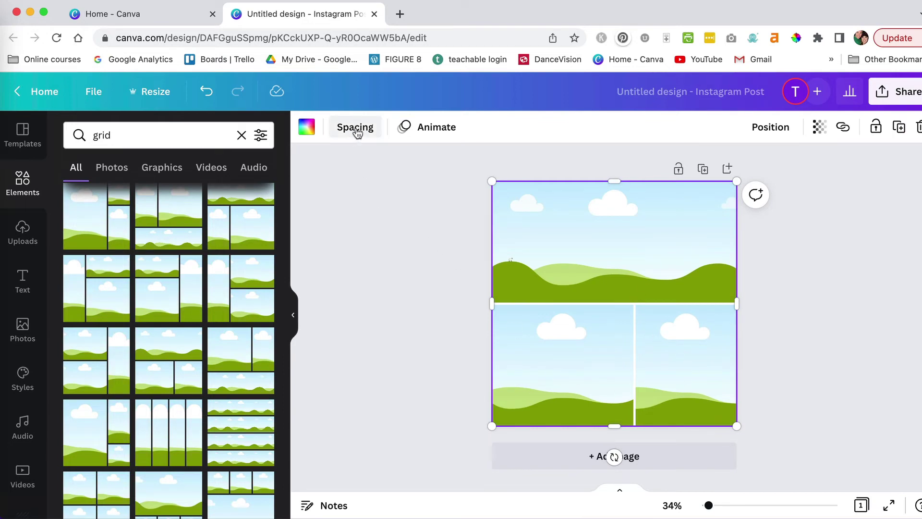
Step: Increase the grid spacing from 10 to 44
{"action": "left_click", "coordinate": [356, 130]}
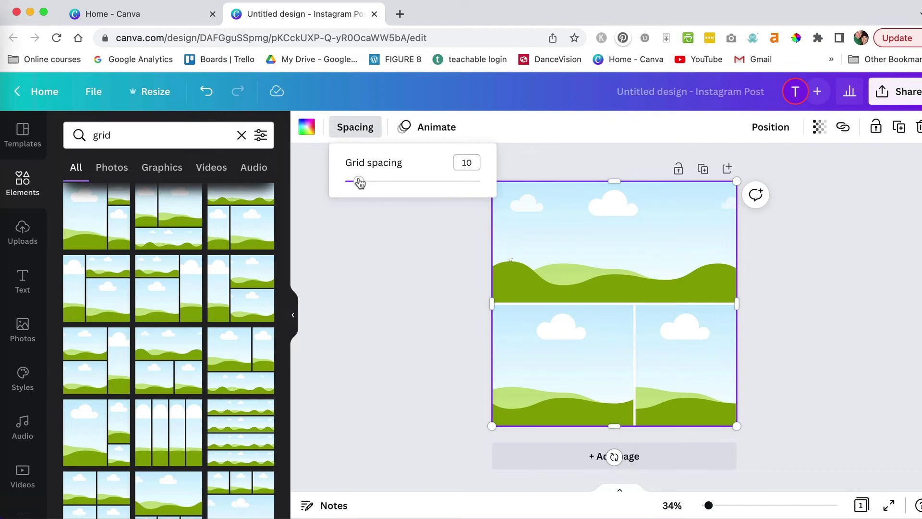
{"action": "left_click_drag", "start_coordinate": [359, 182], "coordinate": [414, 182]}
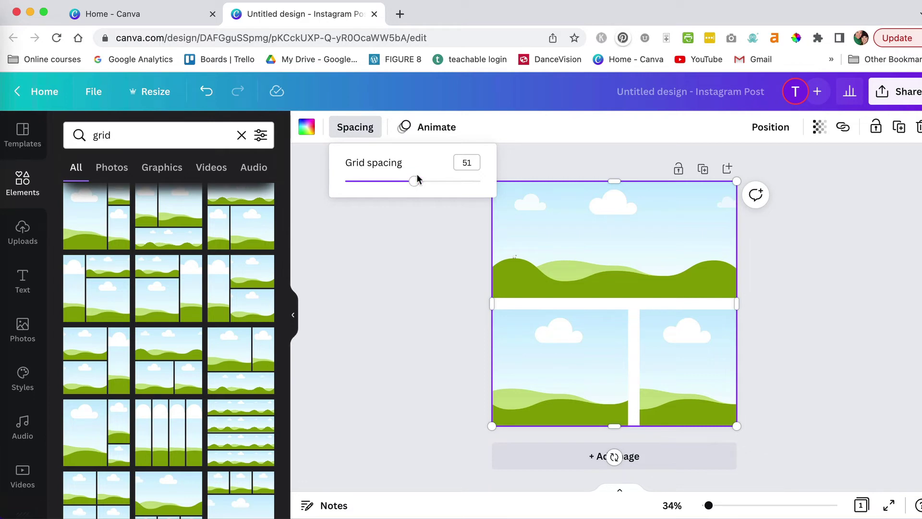
{"action": "mouse_move", "coordinate": [415, 183]}
{"action": "left_mouse_down"}
{"action": "mouse_move", "coordinate": [447, 183]}
{"action": "mouse_move", "coordinate": [406, 197]}
{"action": "left_mouse_up"}
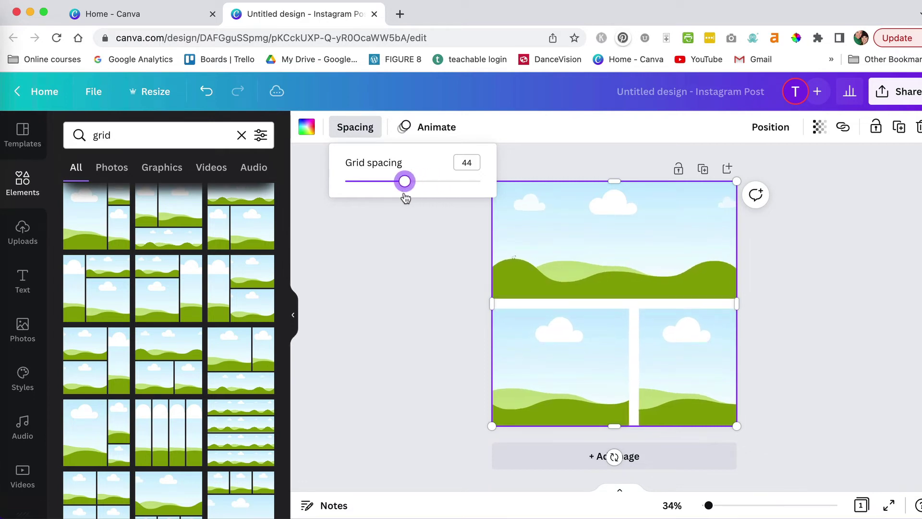
{"action": "left_click", "coordinate": [355, 128]}
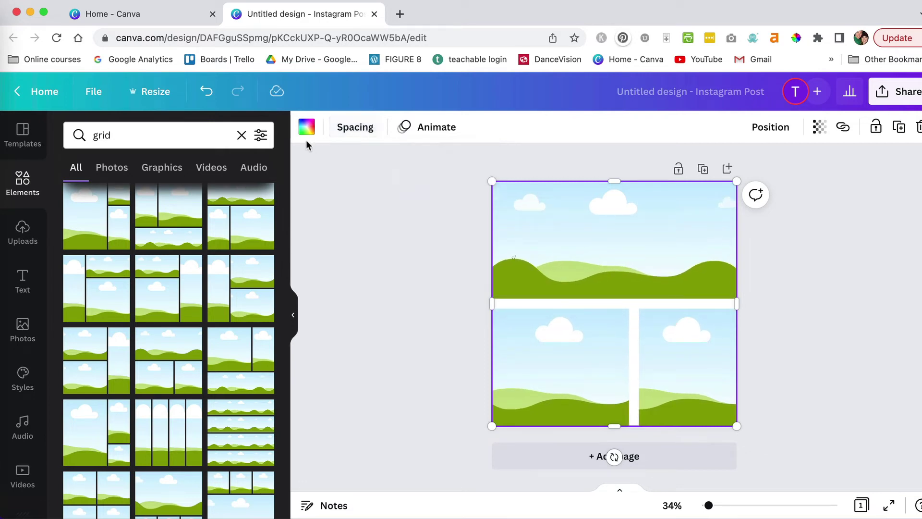
Step: Search Elements for 'cats' and put the sunglasses cat photo in the top cell
{"action": "left_click", "coordinate": [240, 136]}
{"action": "type", "text": "cats"}
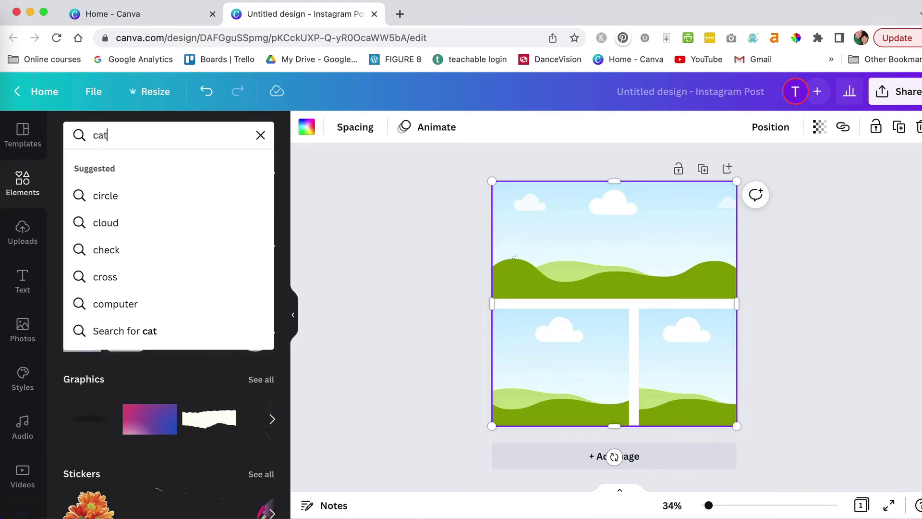
{"action": "key", "text": "Return"}
{"action": "scroll", "coordinate": [216, 422], "scroll_direction": "down", "scroll_amount": 3}
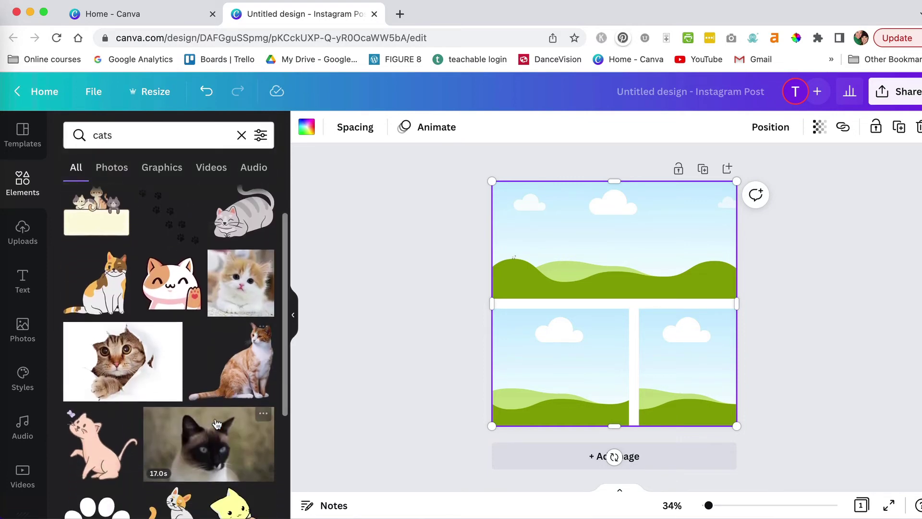
{"action": "scroll", "coordinate": [216, 422], "scroll_direction": "down", "scroll_amount": 10}
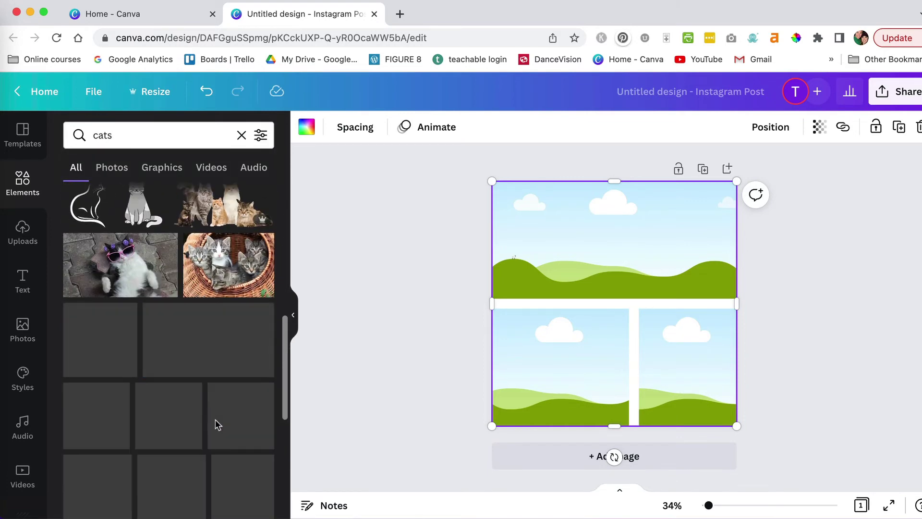
{"action": "left_click_drag", "start_coordinate": [132, 289], "coordinate": [551, 248]}
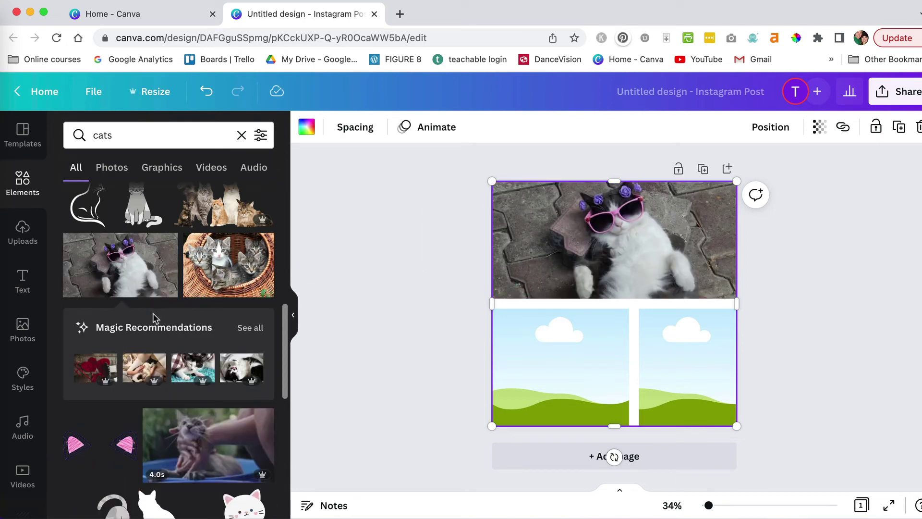
Step: Place the plaid-blanket sleeping kitten photo in the lower-right cell
{"action": "left_click", "coordinate": [250, 328]}
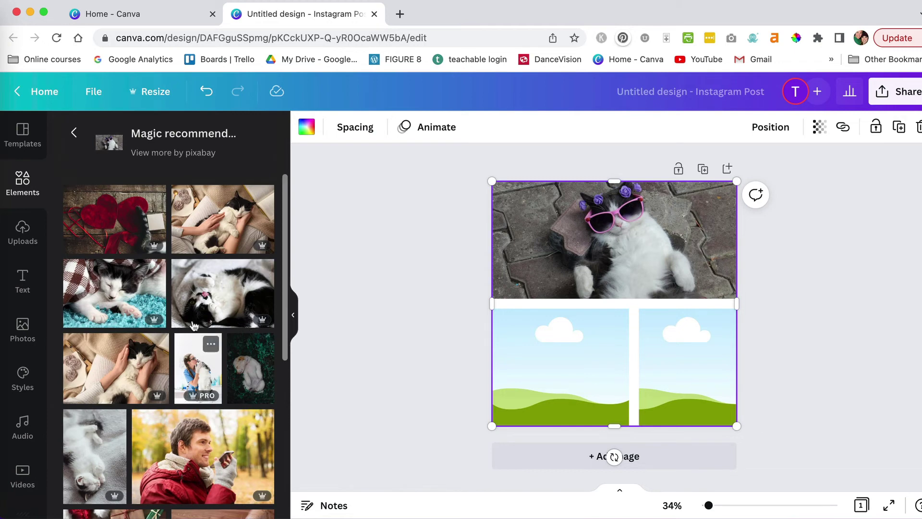
{"action": "scroll", "coordinate": [225, 406], "scroll_direction": "down", "scroll_amount": 1}
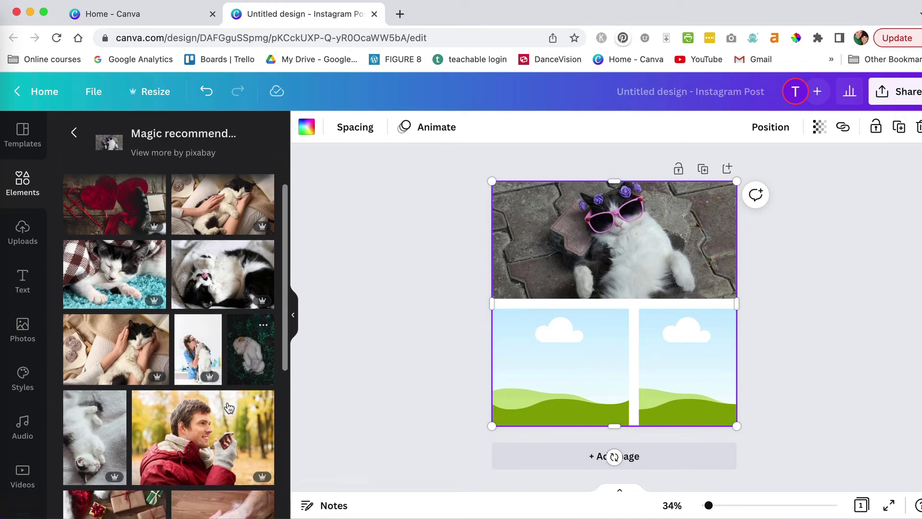
{"action": "scroll", "coordinate": [229, 407], "scroll_direction": "up", "scroll_amount": 1}
{"action": "left_click_drag", "start_coordinate": [222, 216], "coordinate": [524, 359]}
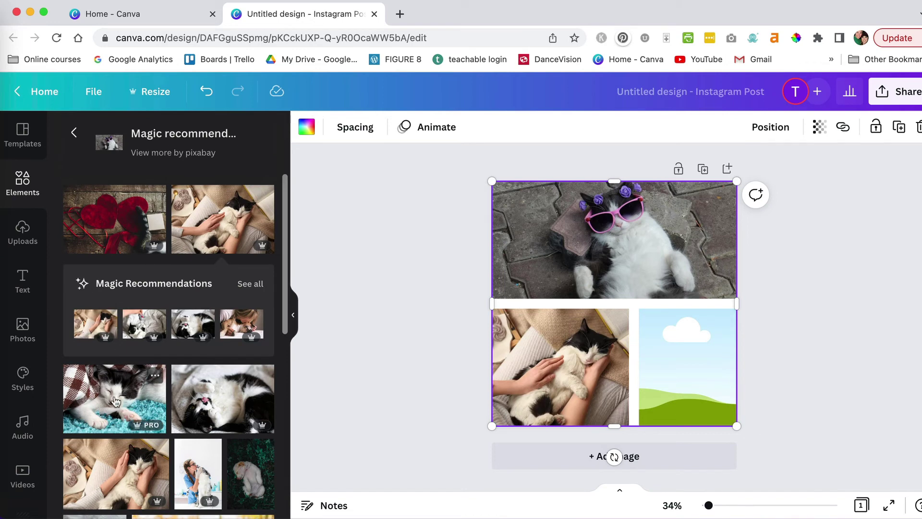
{"action": "left_click_drag", "start_coordinate": [112, 396], "coordinate": [696, 370]}
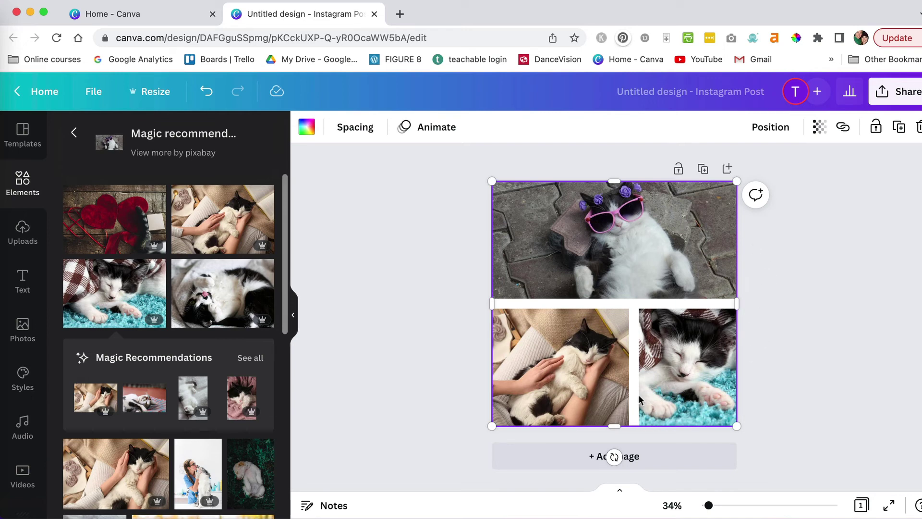
Step: Fill the lower-left cell with solid red
{"action": "left_click", "coordinate": [572, 351]}
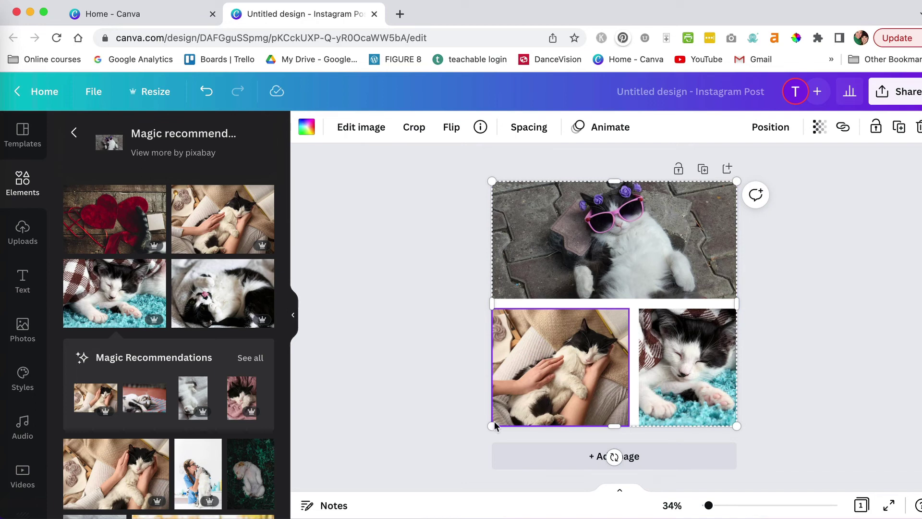
{"action": "left_click", "coordinate": [307, 127]}
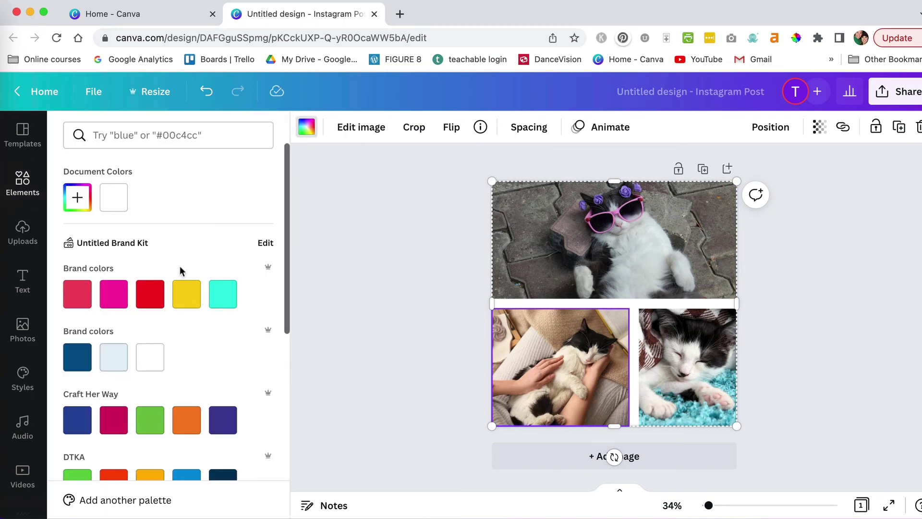
{"action": "left_click", "coordinate": [148, 296]}
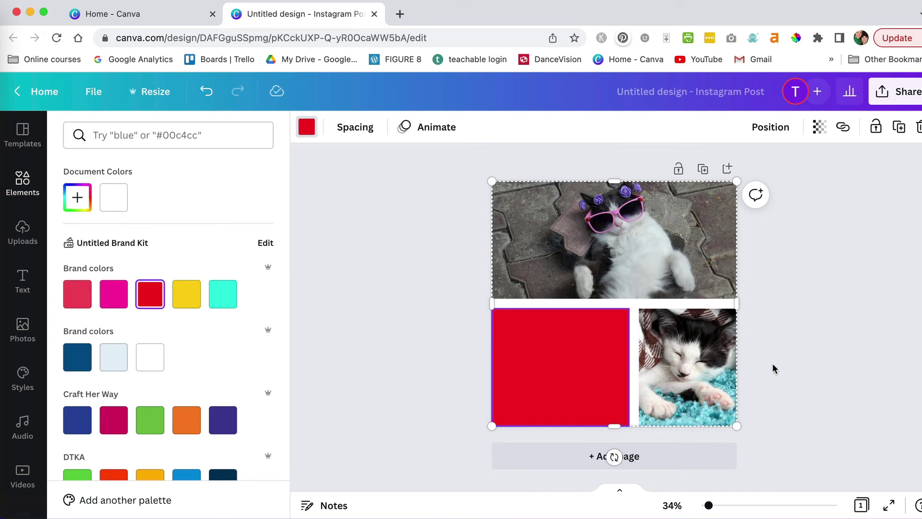
{"action": "key", "text": "Escape"}
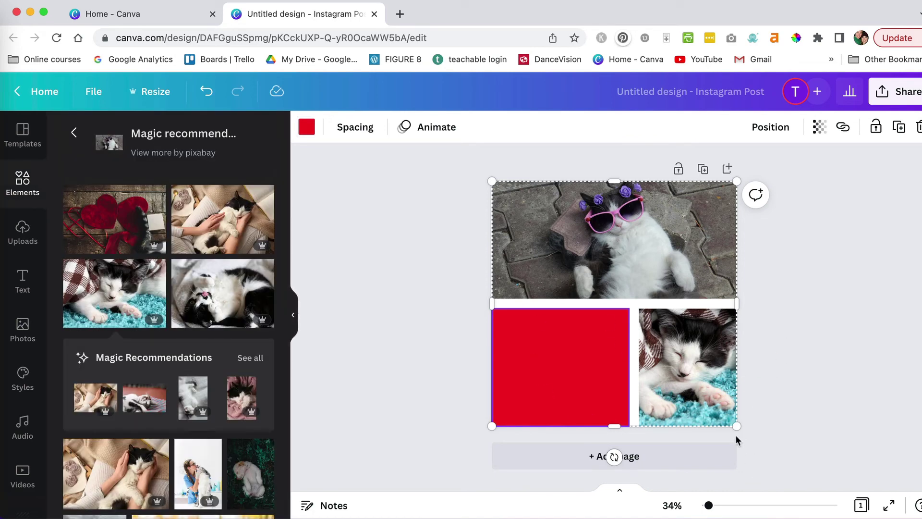
Step: Add a blank second page and search Elements for 'frame'
{"action": "left_click", "coordinate": [679, 456]}
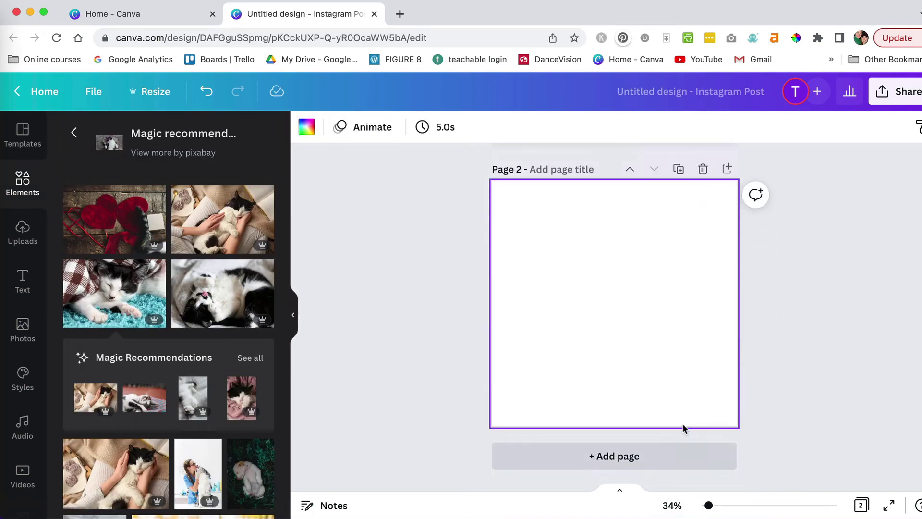
{"action": "left_click", "coordinate": [74, 133]}
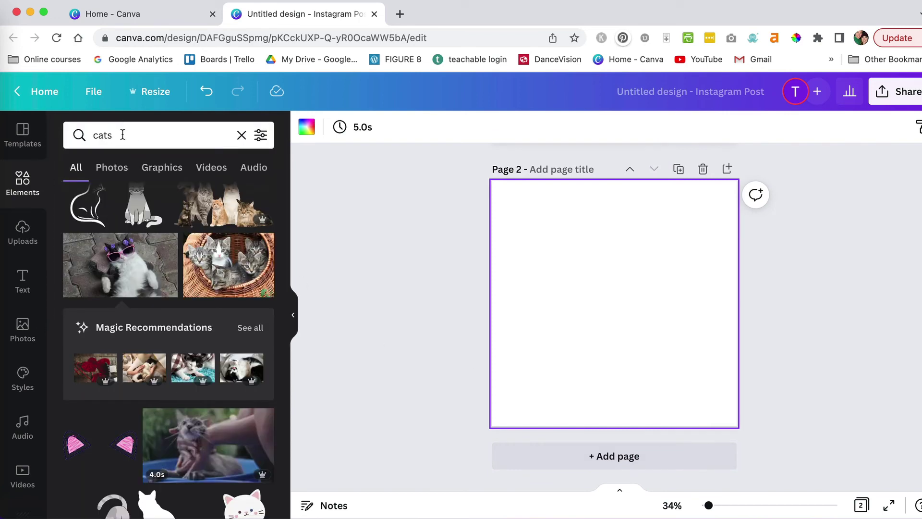
{"action": "left_click", "coordinate": [75, 135]}
{"action": "type", "text": "frame"}
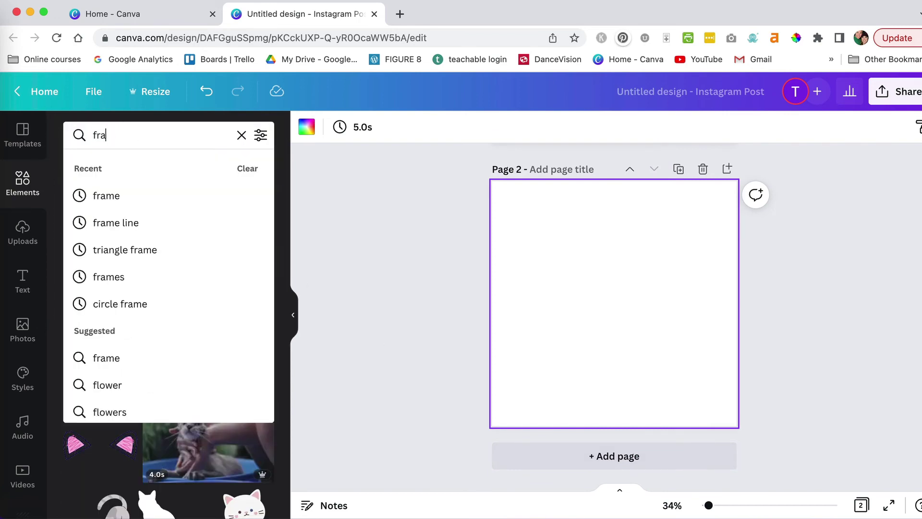
{"action": "key", "text": "Return"}
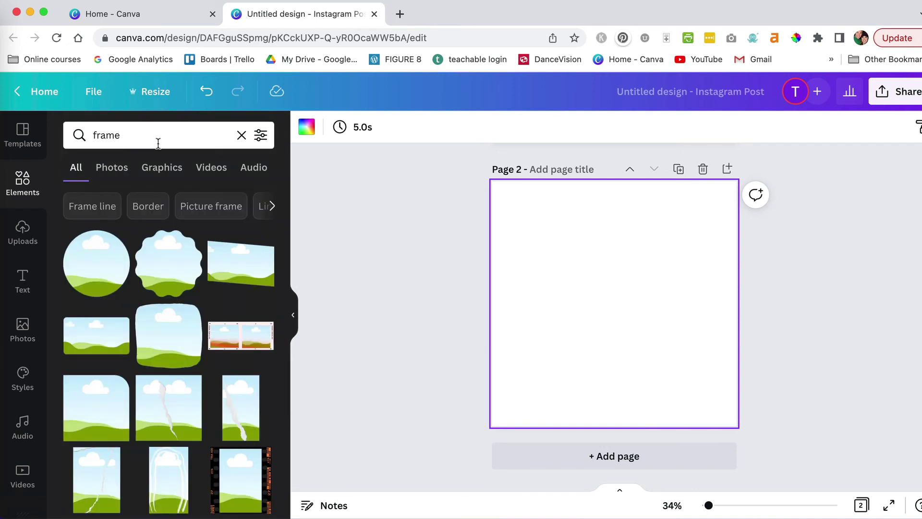
Step: Scroll down through the 'frame' element results to browse the available frames
{"action": "scroll", "coordinate": [183, 394], "scroll_direction": "down", "scroll_amount": 4}
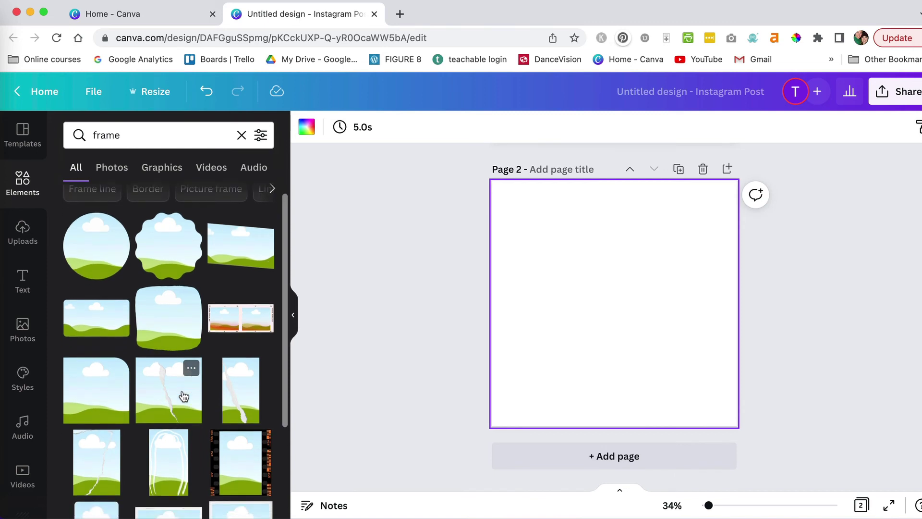
{"action": "scroll", "coordinate": [182, 395], "scroll_direction": "down", "scroll_amount": 6}
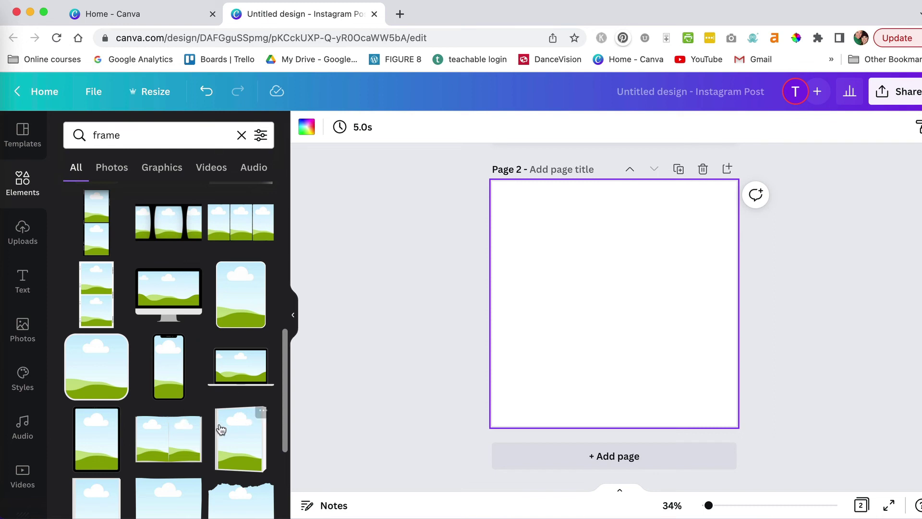
{"action": "scroll", "coordinate": [220, 430], "scroll_direction": "down", "scroll_amount": 3}
{"action": "scroll", "coordinate": [221, 430], "scroll_direction": "down", "scroll_amount": 1}
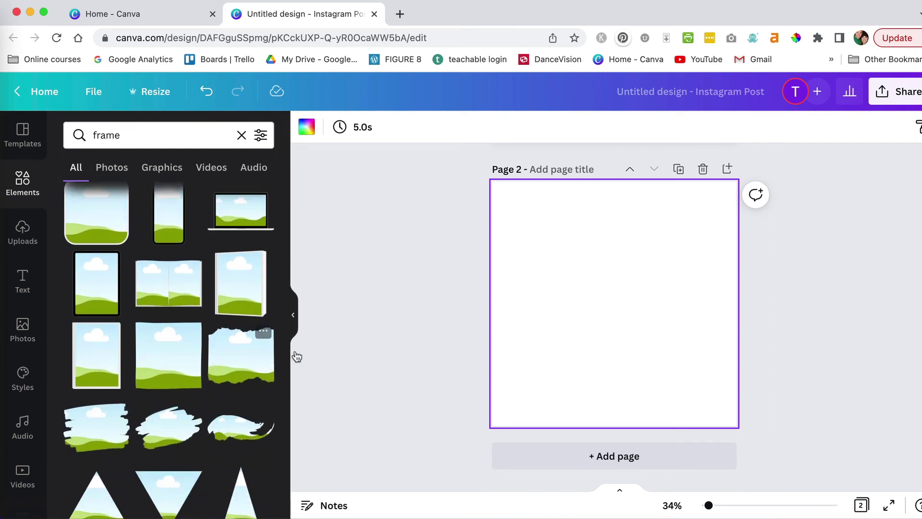
{"action": "scroll", "coordinate": [144, 434], "scroll_direction": "down", "scroll_amount": 3}
{"action": "scroll", "coordinate": [223, 461], "scroll_direction": "down", "scroll_amount": 3}
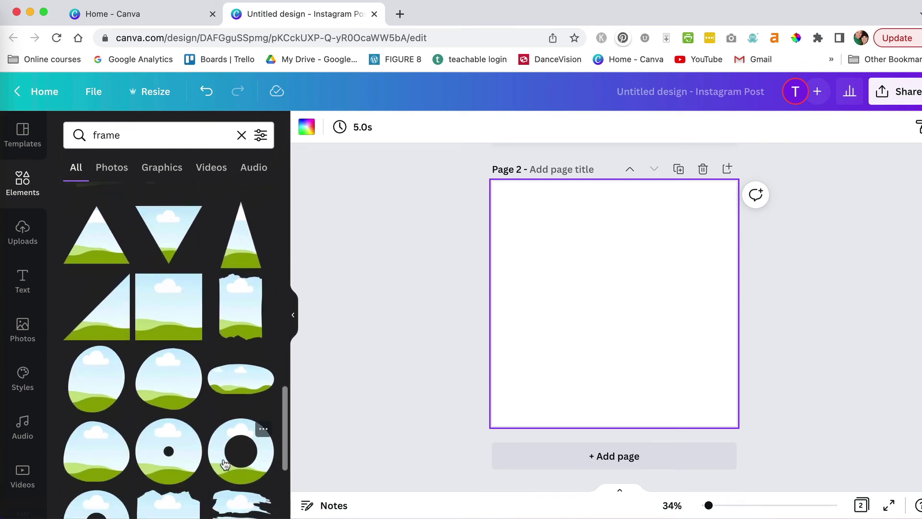
{"action": "scroll", "coordinate": [224, 459], "scroll_direction": "down", "scroll_amount": 3}
{"action": "scroll", "coordinate": [226, 451], "scroll_direction": "down", "scroll_amount": 5}
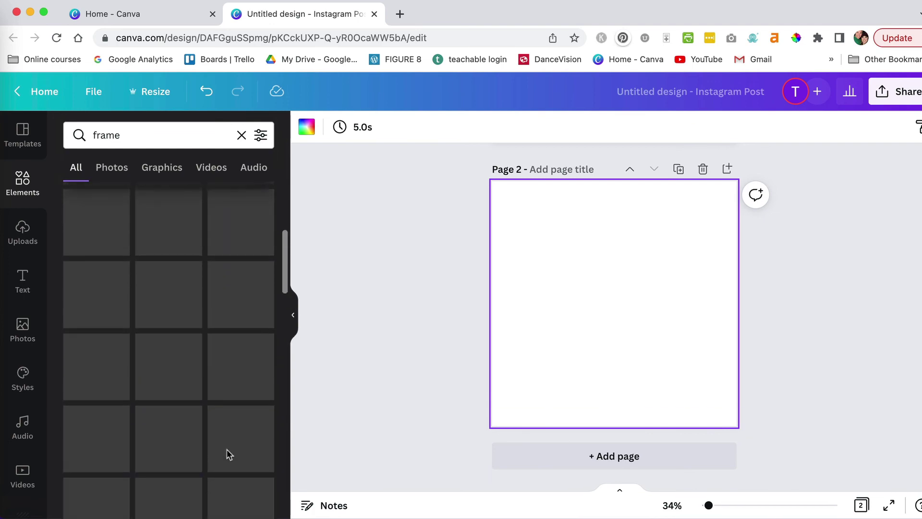
{"action": "scroll", "coordinate": [230, 437], "scroll_direction": "down", "scroll_amount": 4}
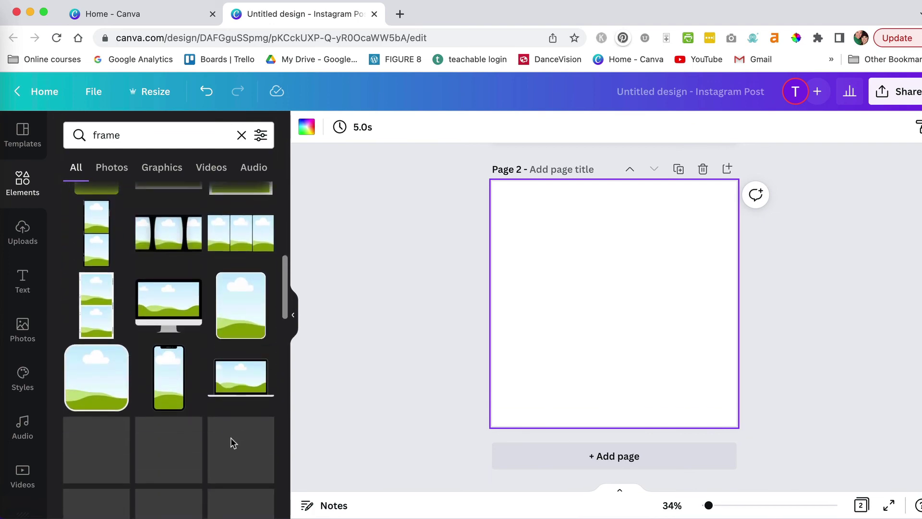
Step: Place the computer-monitor frame on page 2, enlarge it slightly and centre it
{"action": "left_click", "coordinate": [164, 307]}
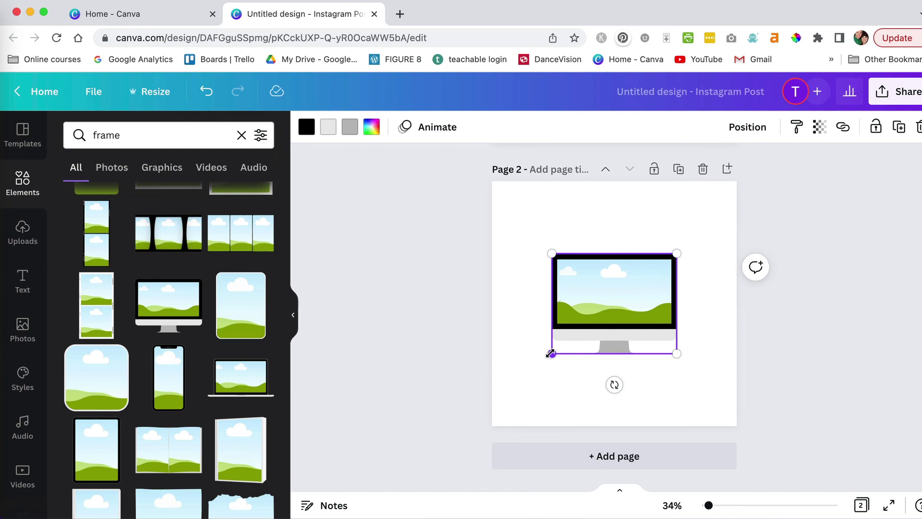
{"action": "left_click_drag", "start_coordinate": [551, 353], "coordinate": [517, 382]}
{"action": "left_click_drag", "start_coordinate": [601, 323], "coordinate": [613, 303]}
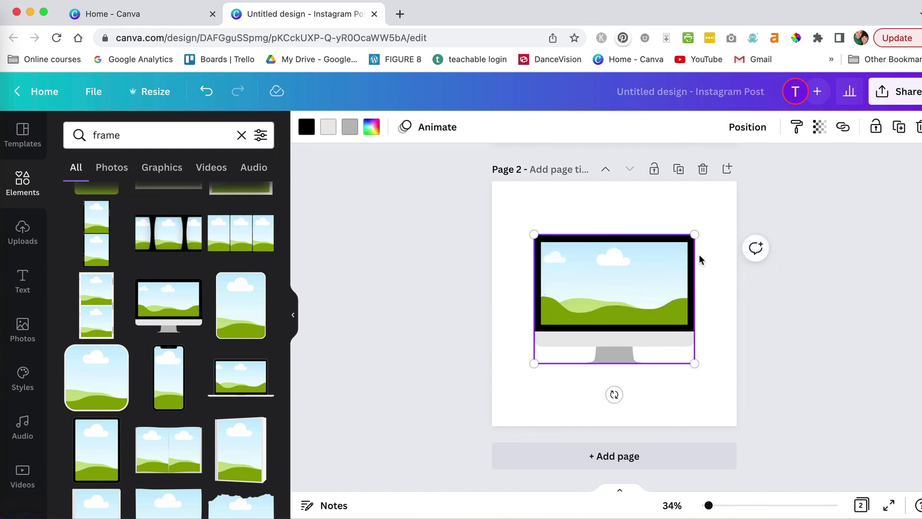